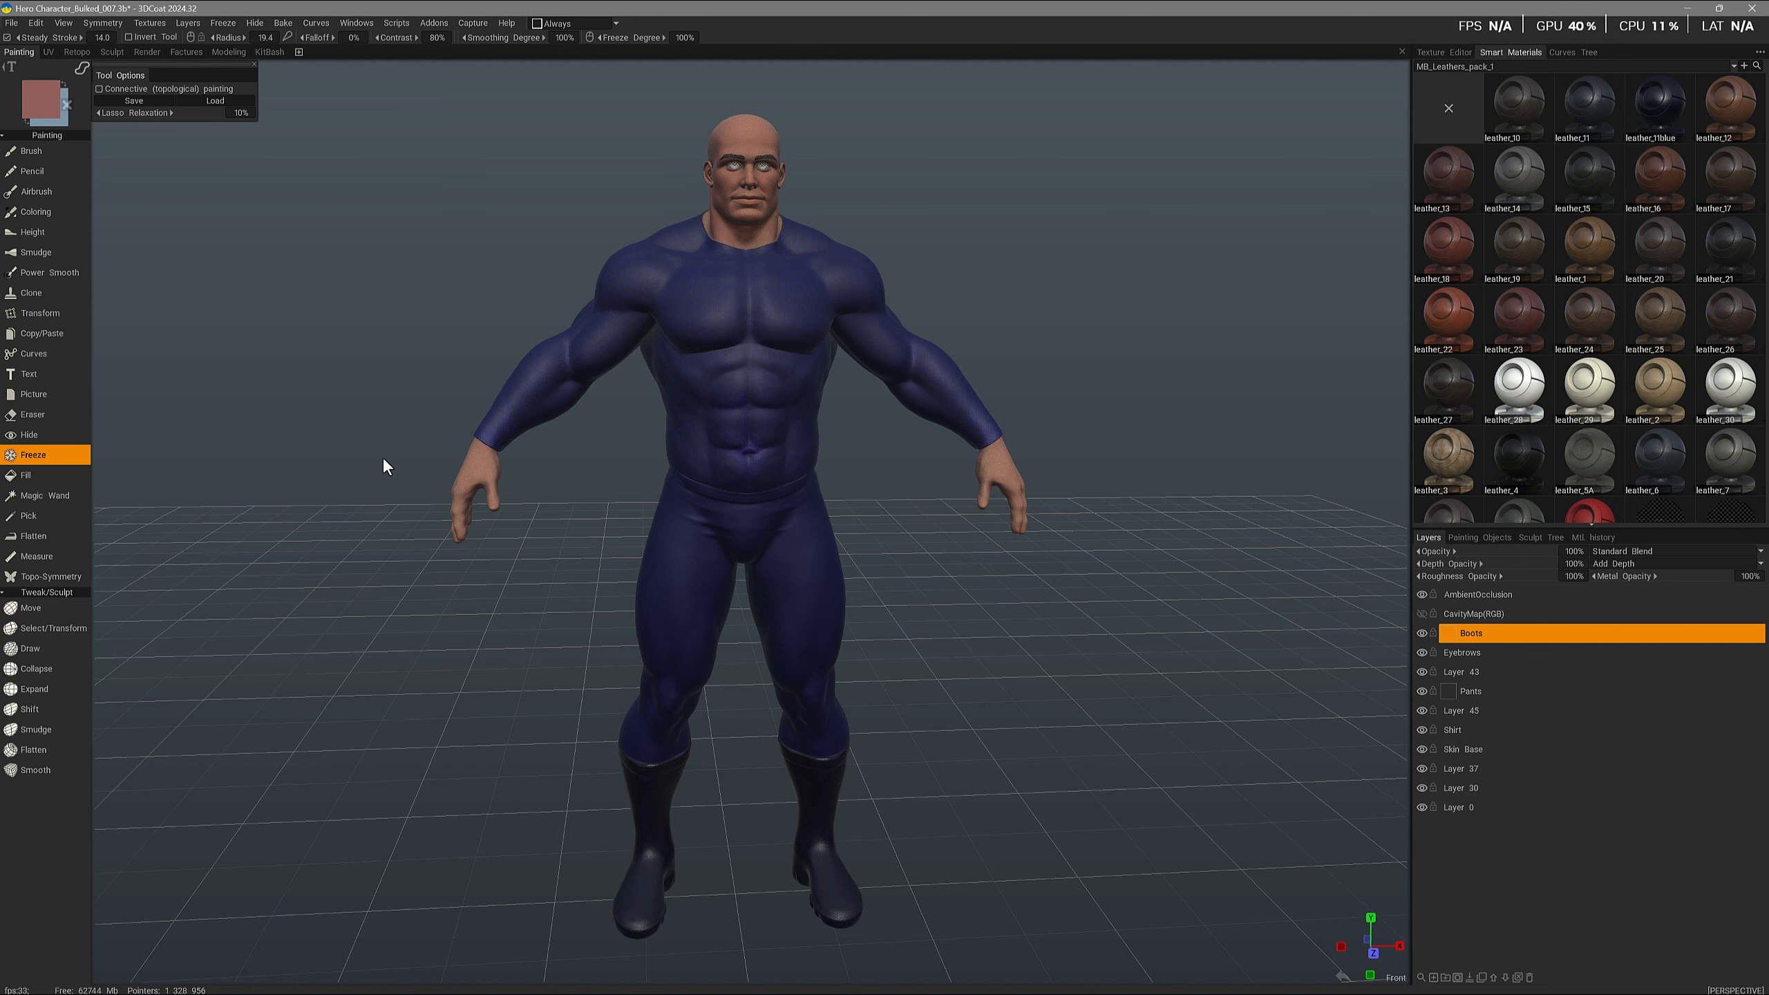
- Hide the Boots layer and inspect the bare boots from several angles
click(1422, 633)
mouse_move(543, 693)
mouse_down()
mouse_move(528, 686)
mouse_move(546, 669)
mouse_up()
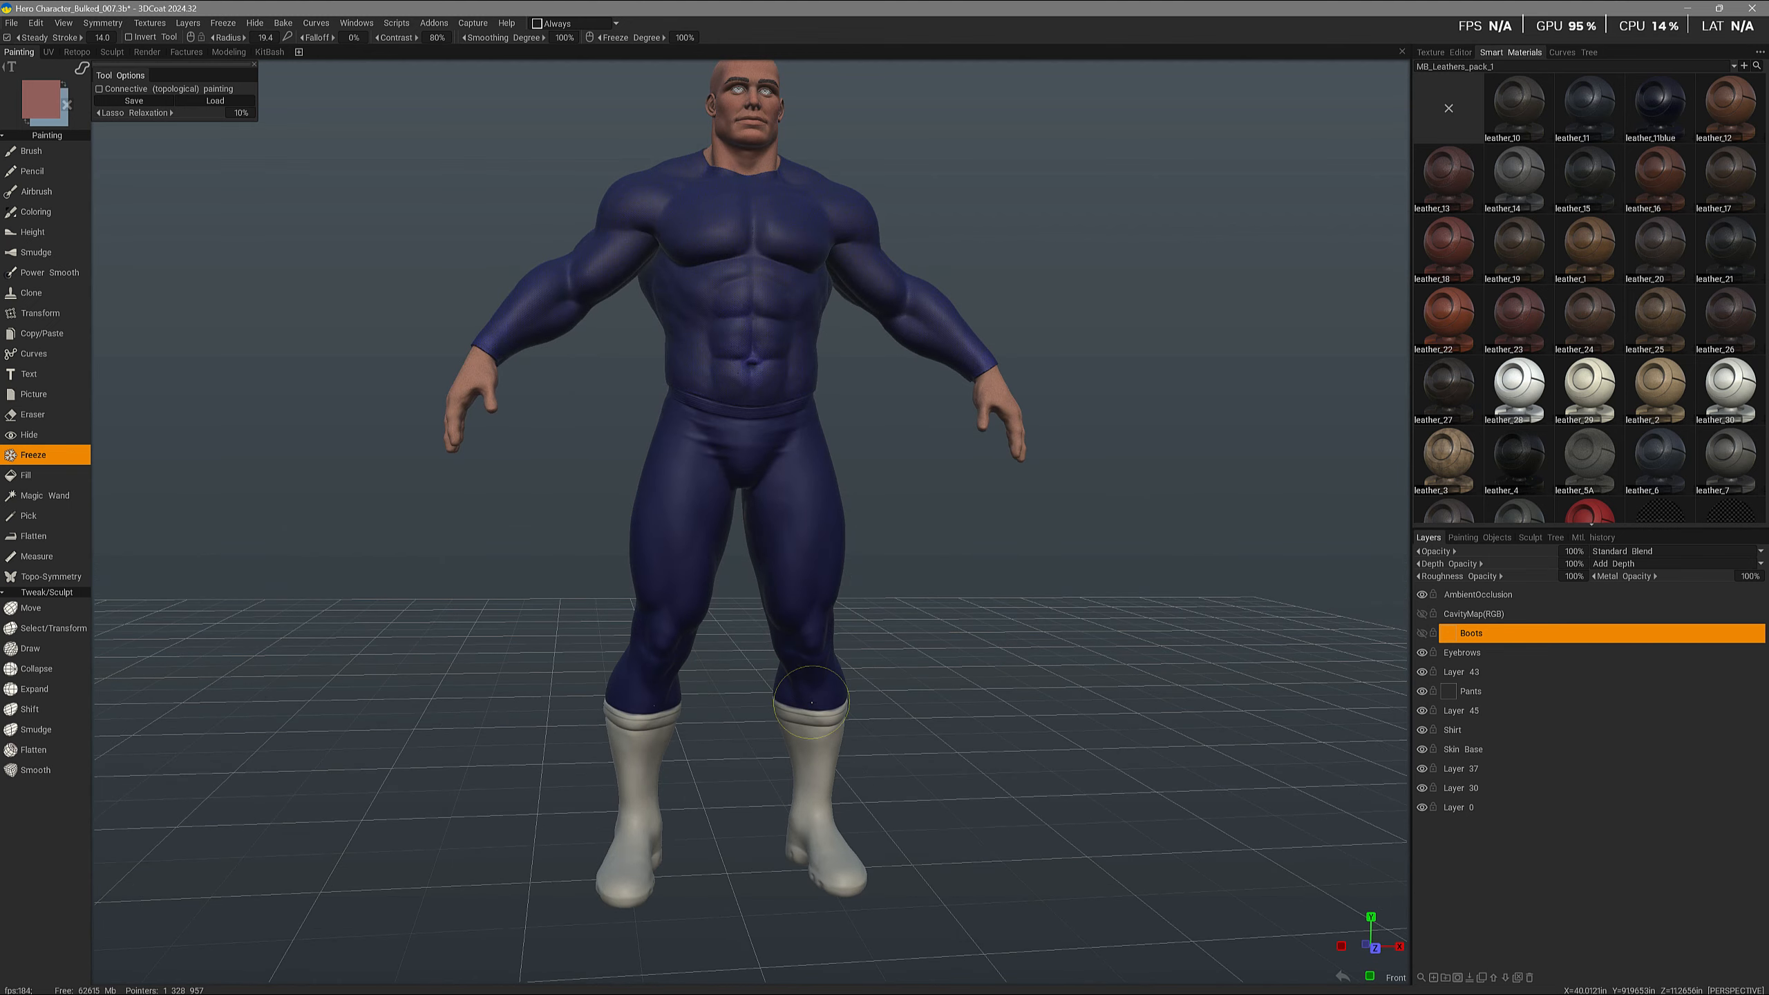
alt+drag(796, 700, 830, 737)
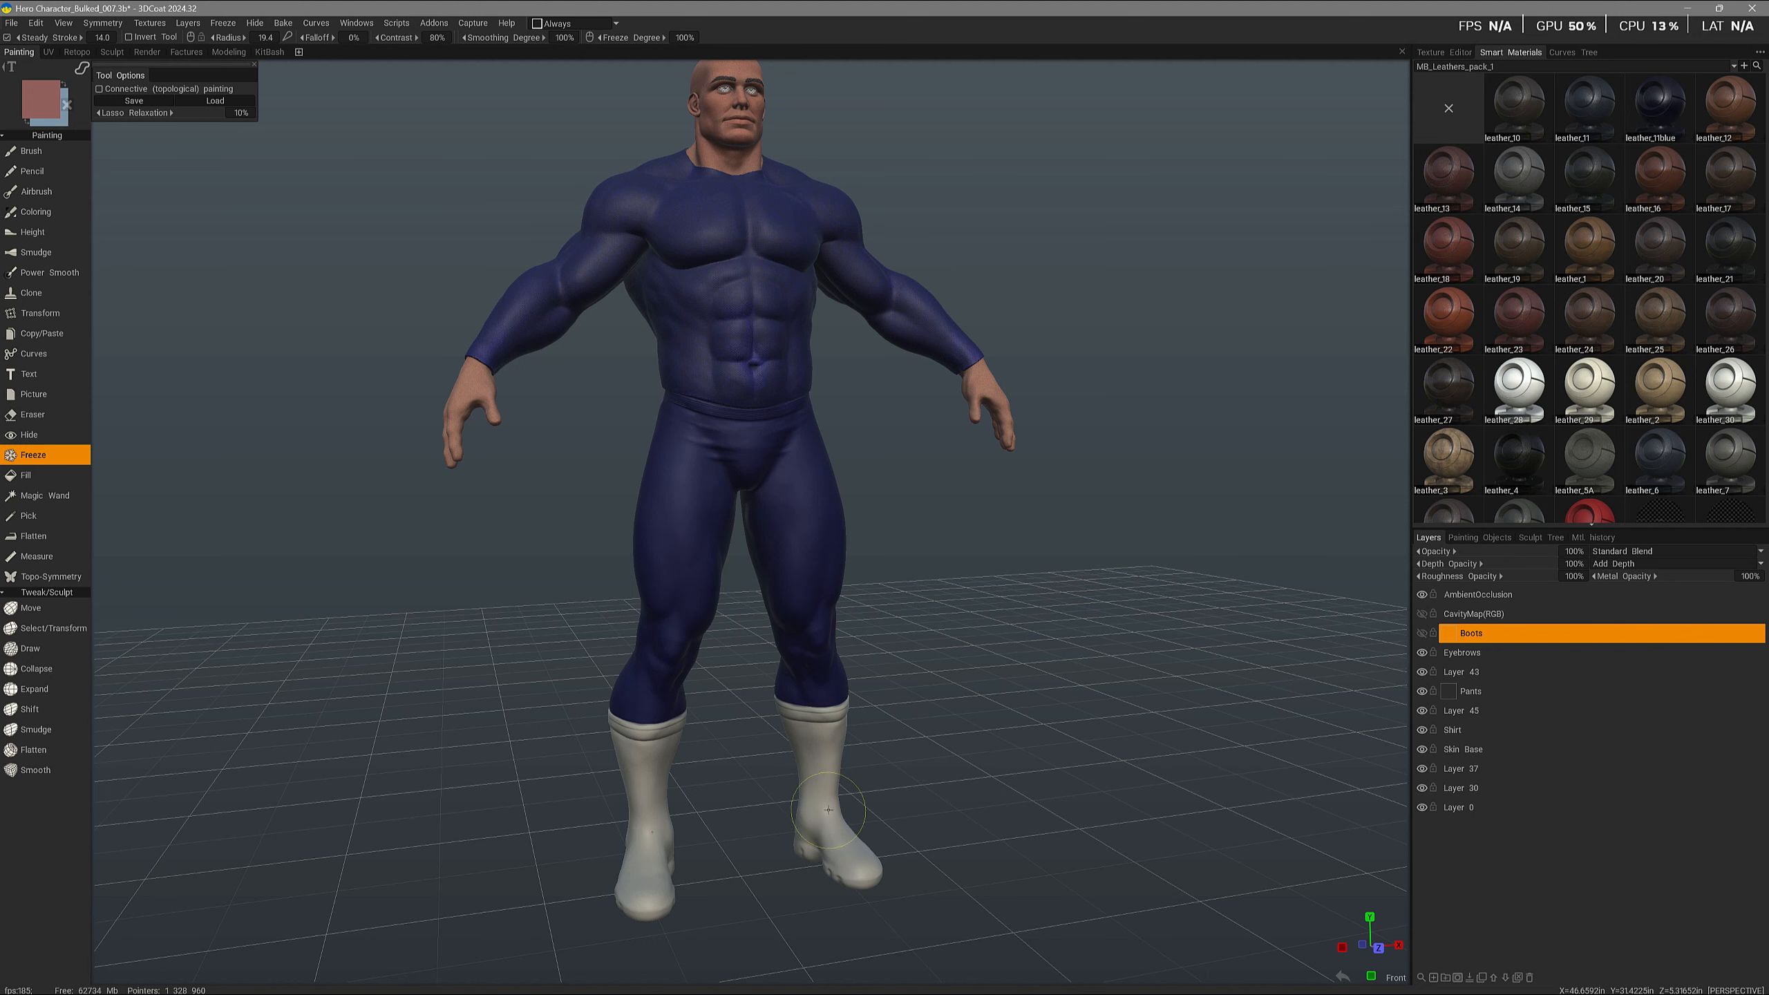
mouse_move(850, 809)
alt+mouse_down()
mouse_move(730, 736)
mouse_move(612, 778)
mouse_move(569, 707)
alt+mouse_up()
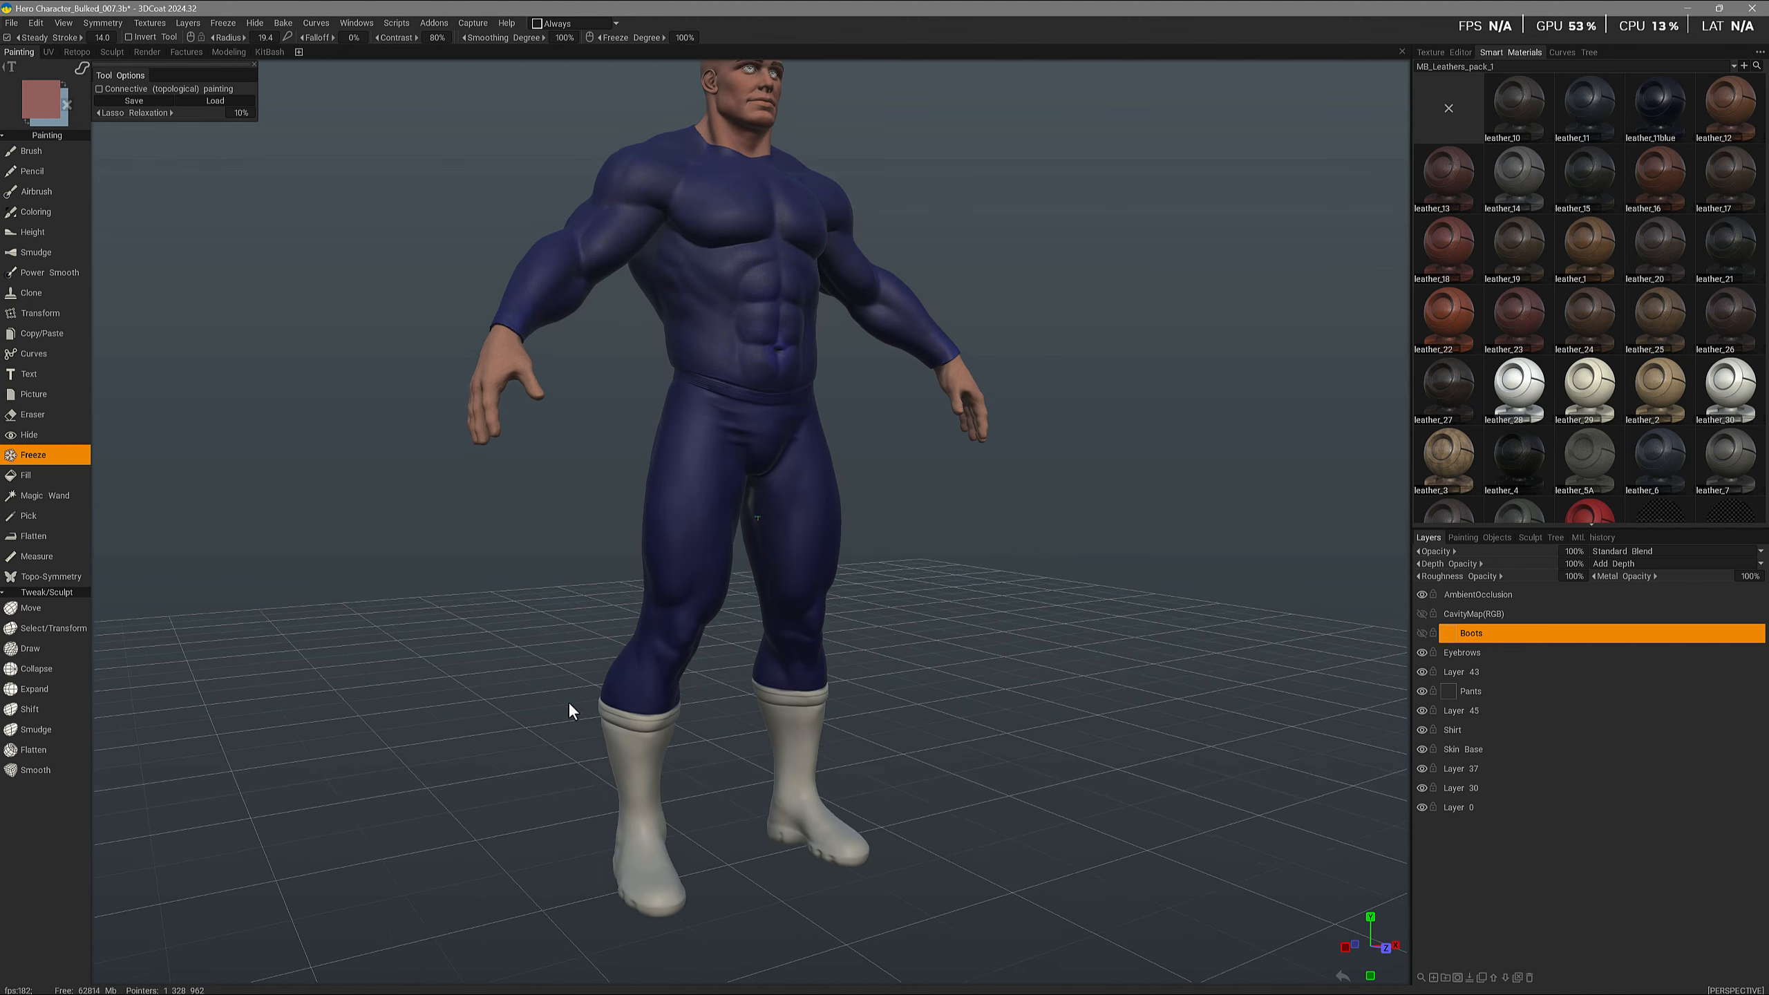
alt+middle_drag(569, 707, 556, 599)
alt+right_drag(555, 599, 494, 724)
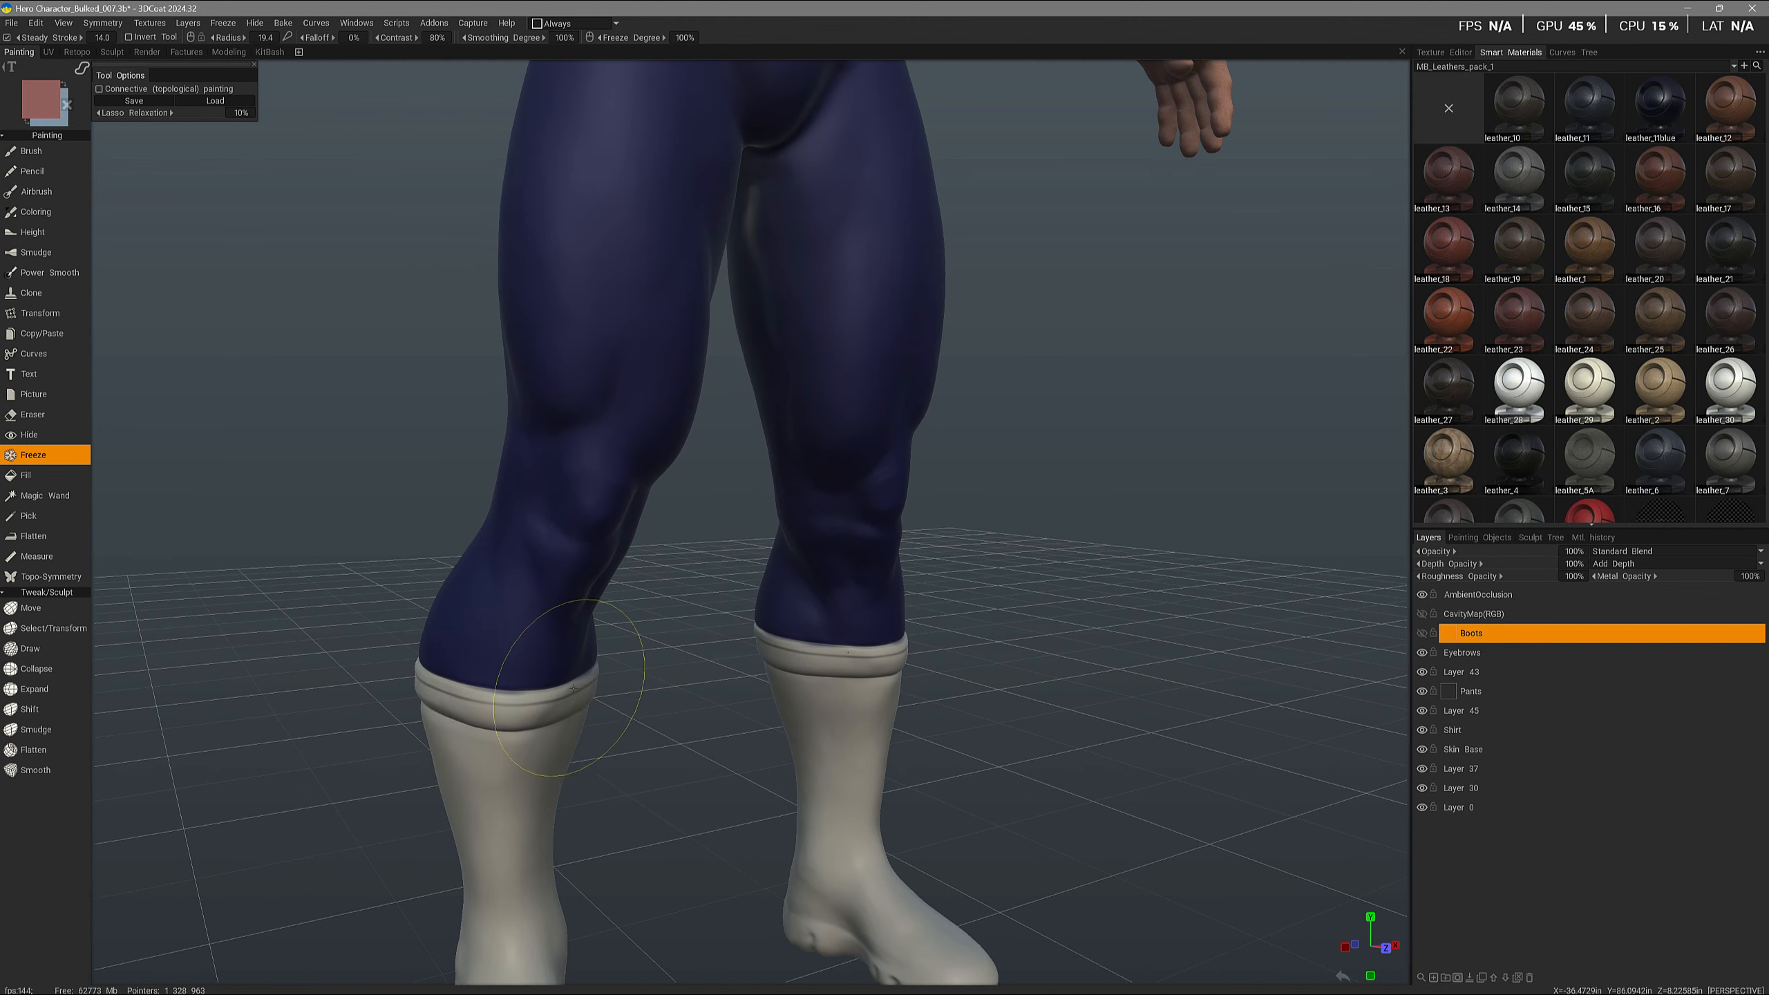
alt+right_drag(580, 686, 504, 796)
alt+drag(504, 795, 530, 736)
alt+middle_drag(531, 736, 524, 610)
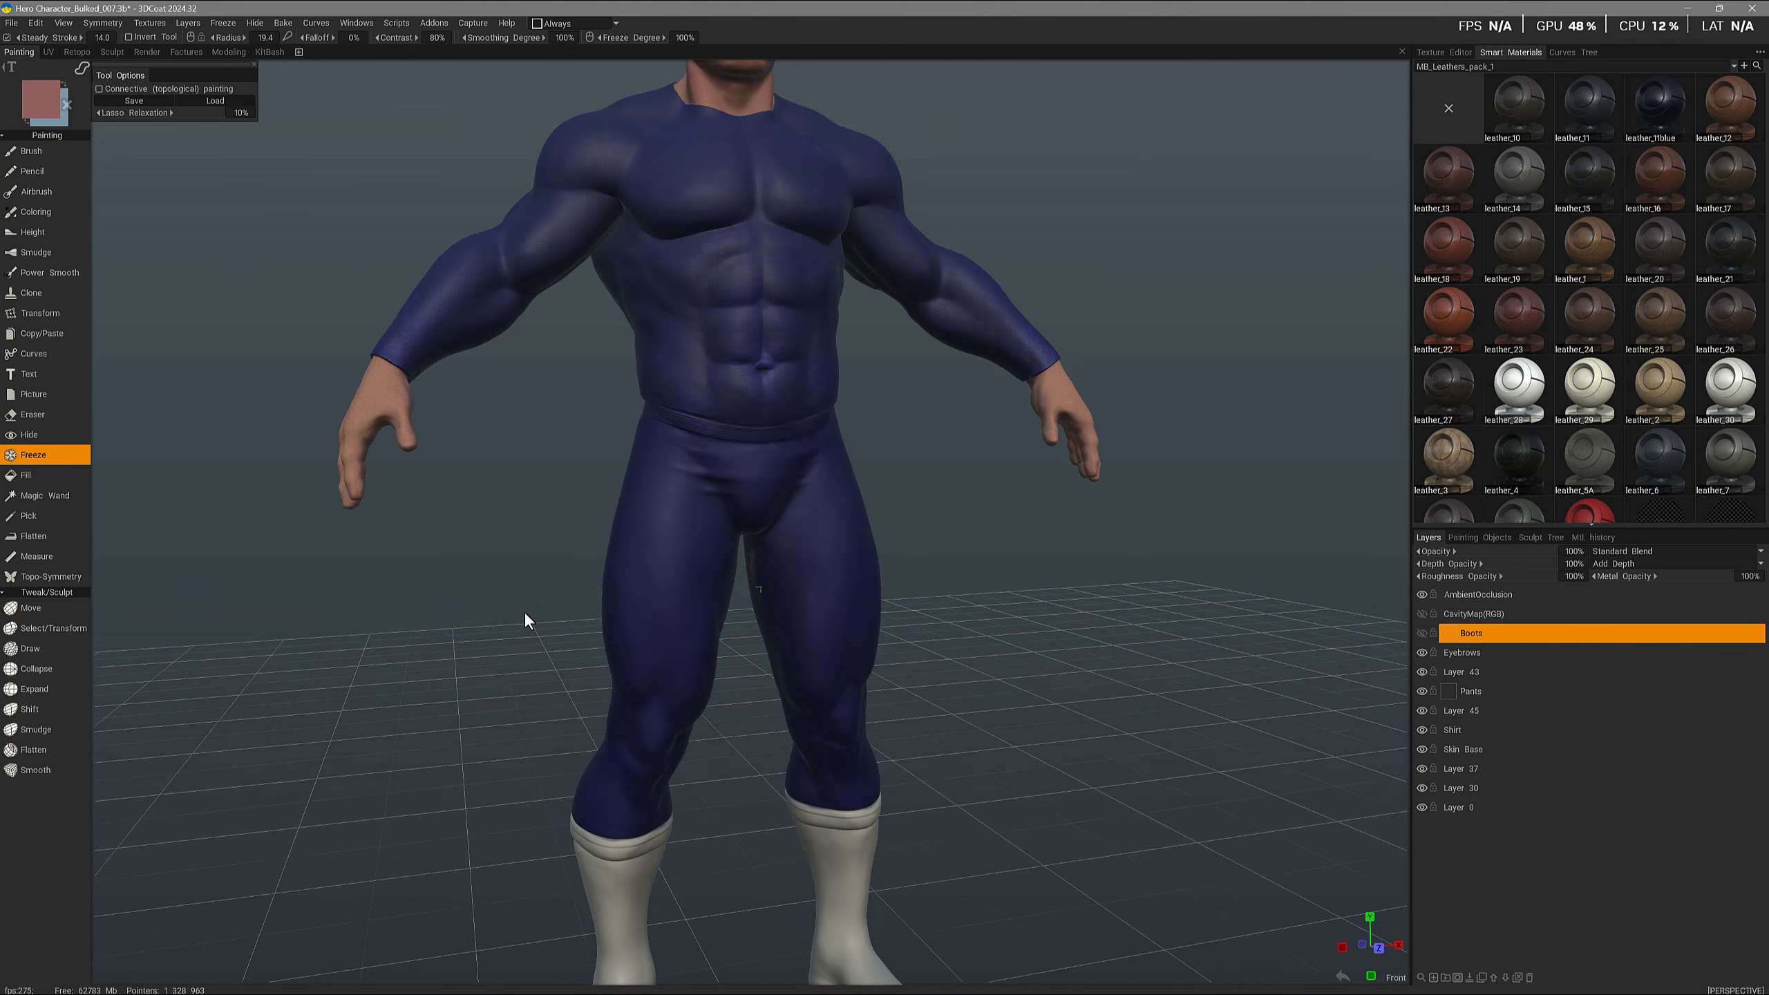
alt+right_drag(524, 611, 499, 638)
alt+drag(498, 638, 505, 683)
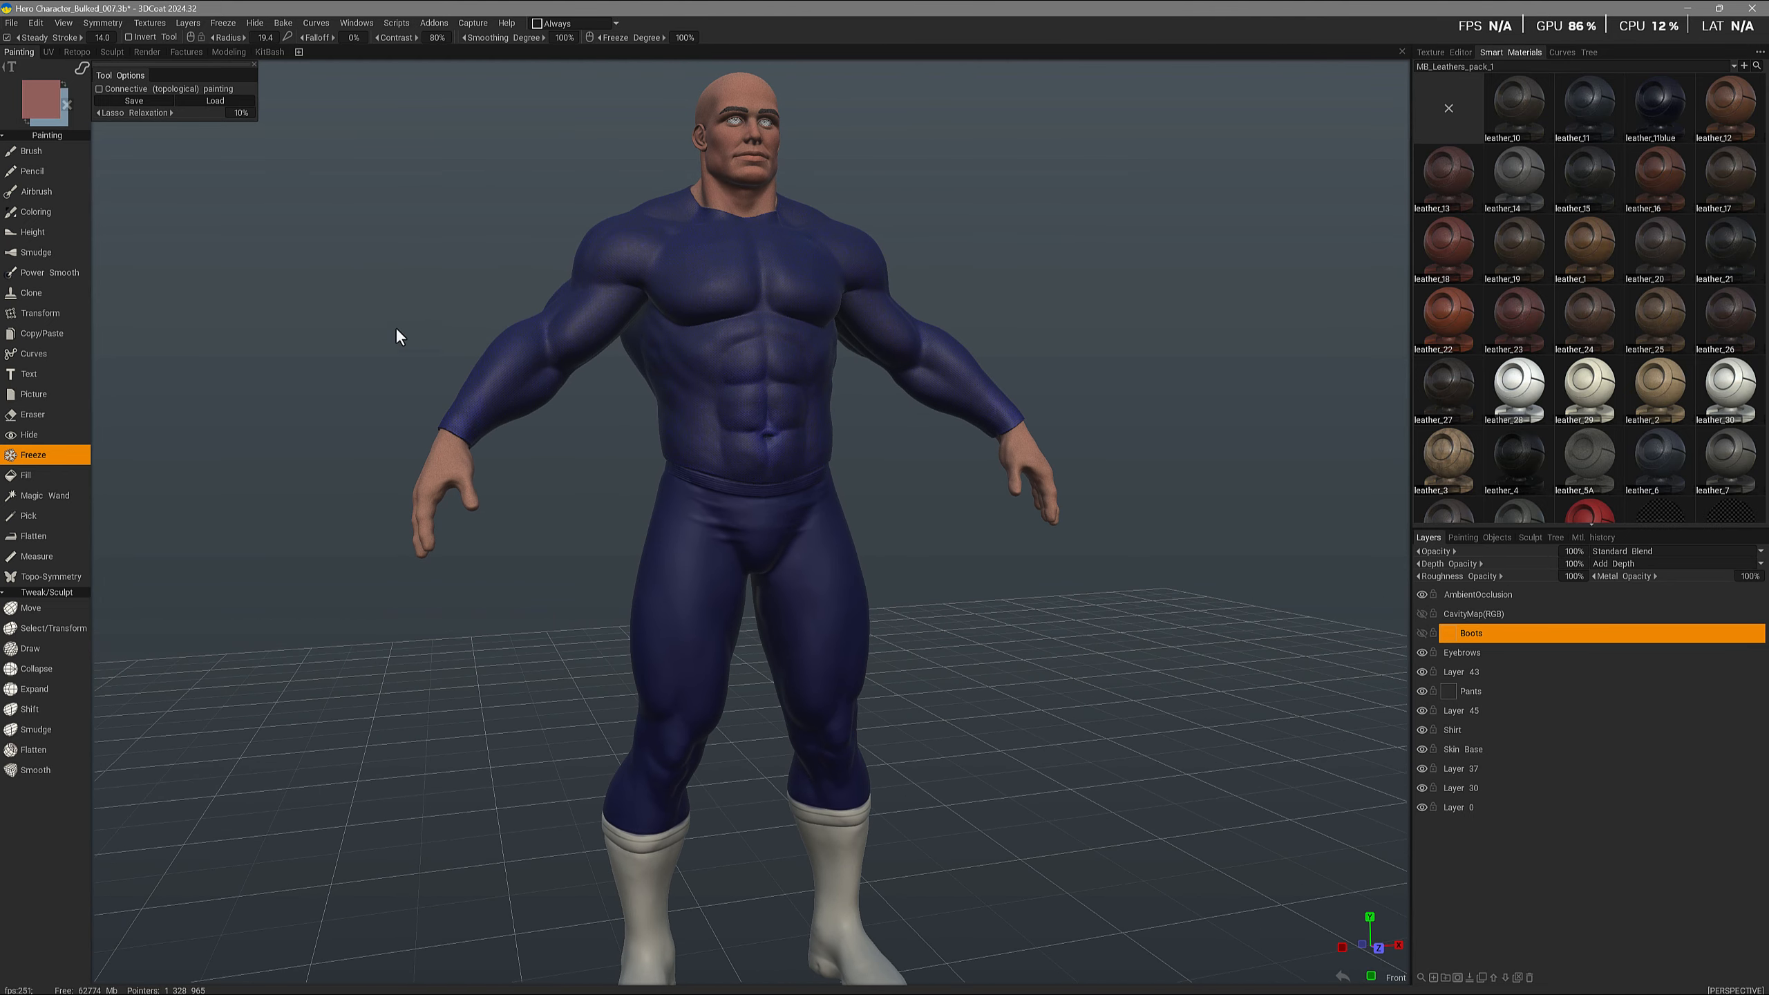
alt+middle_drag(558, 917, 564, 817)
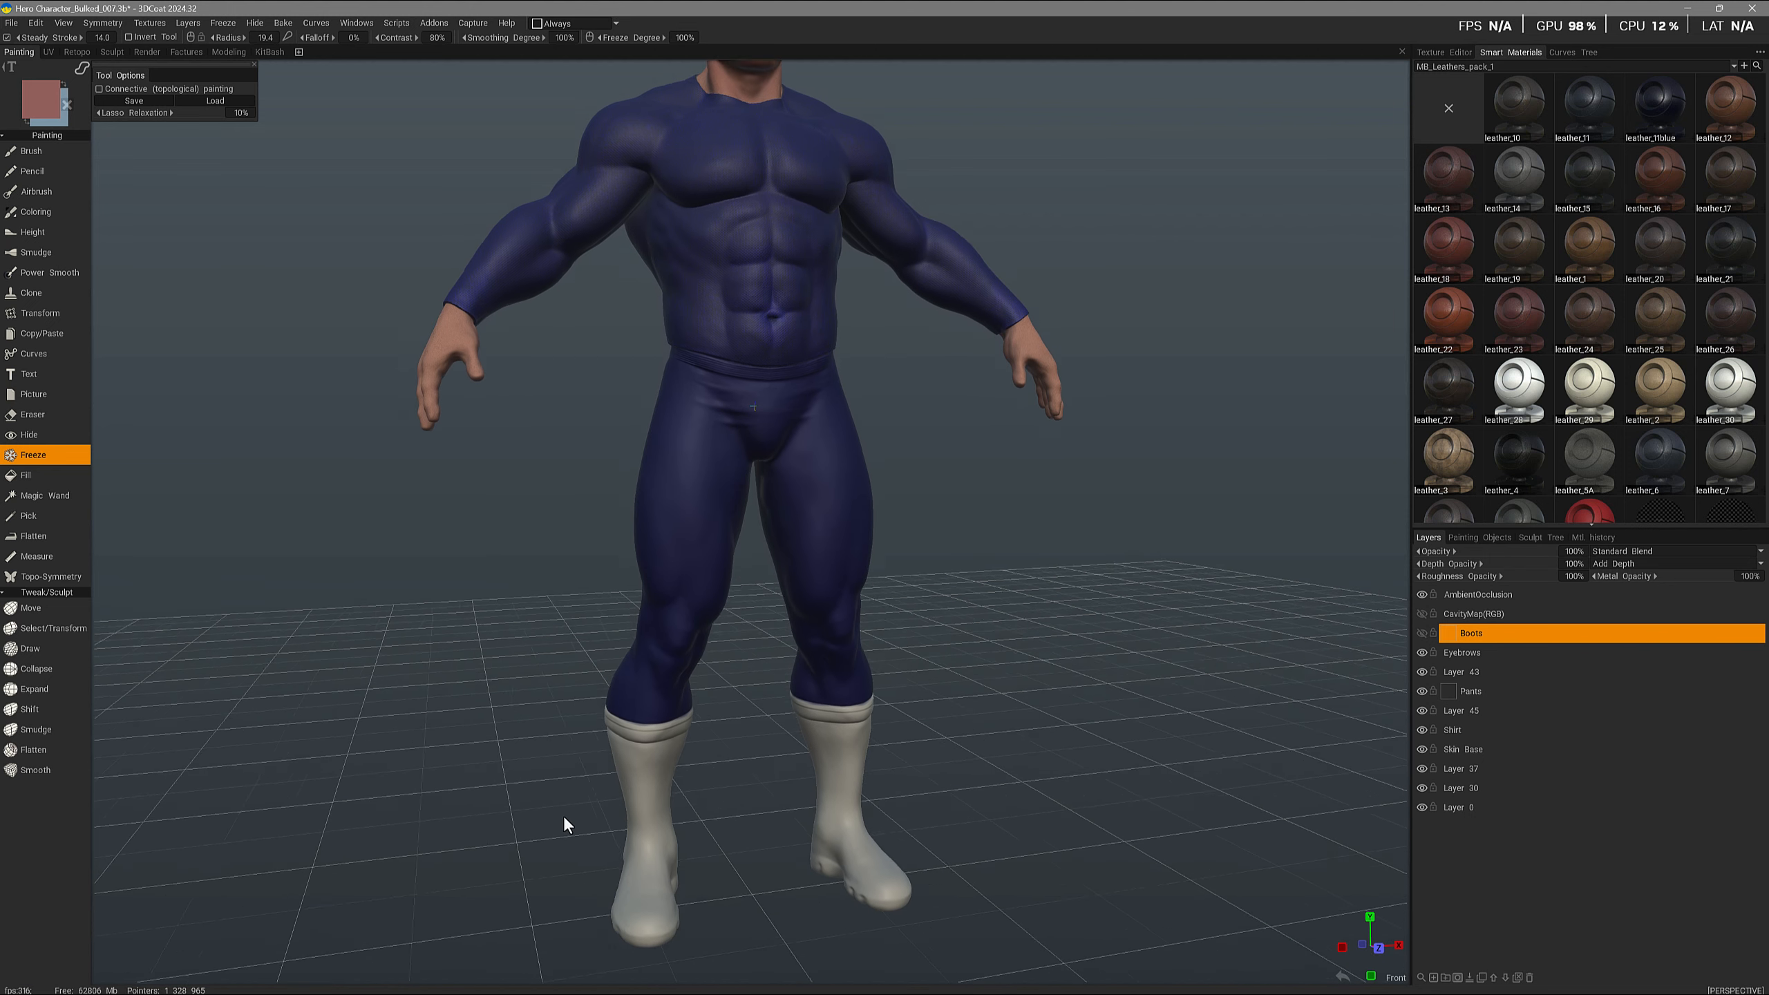
- Inspect the character's legs and boots from different angles
mouse_move(84, 71)
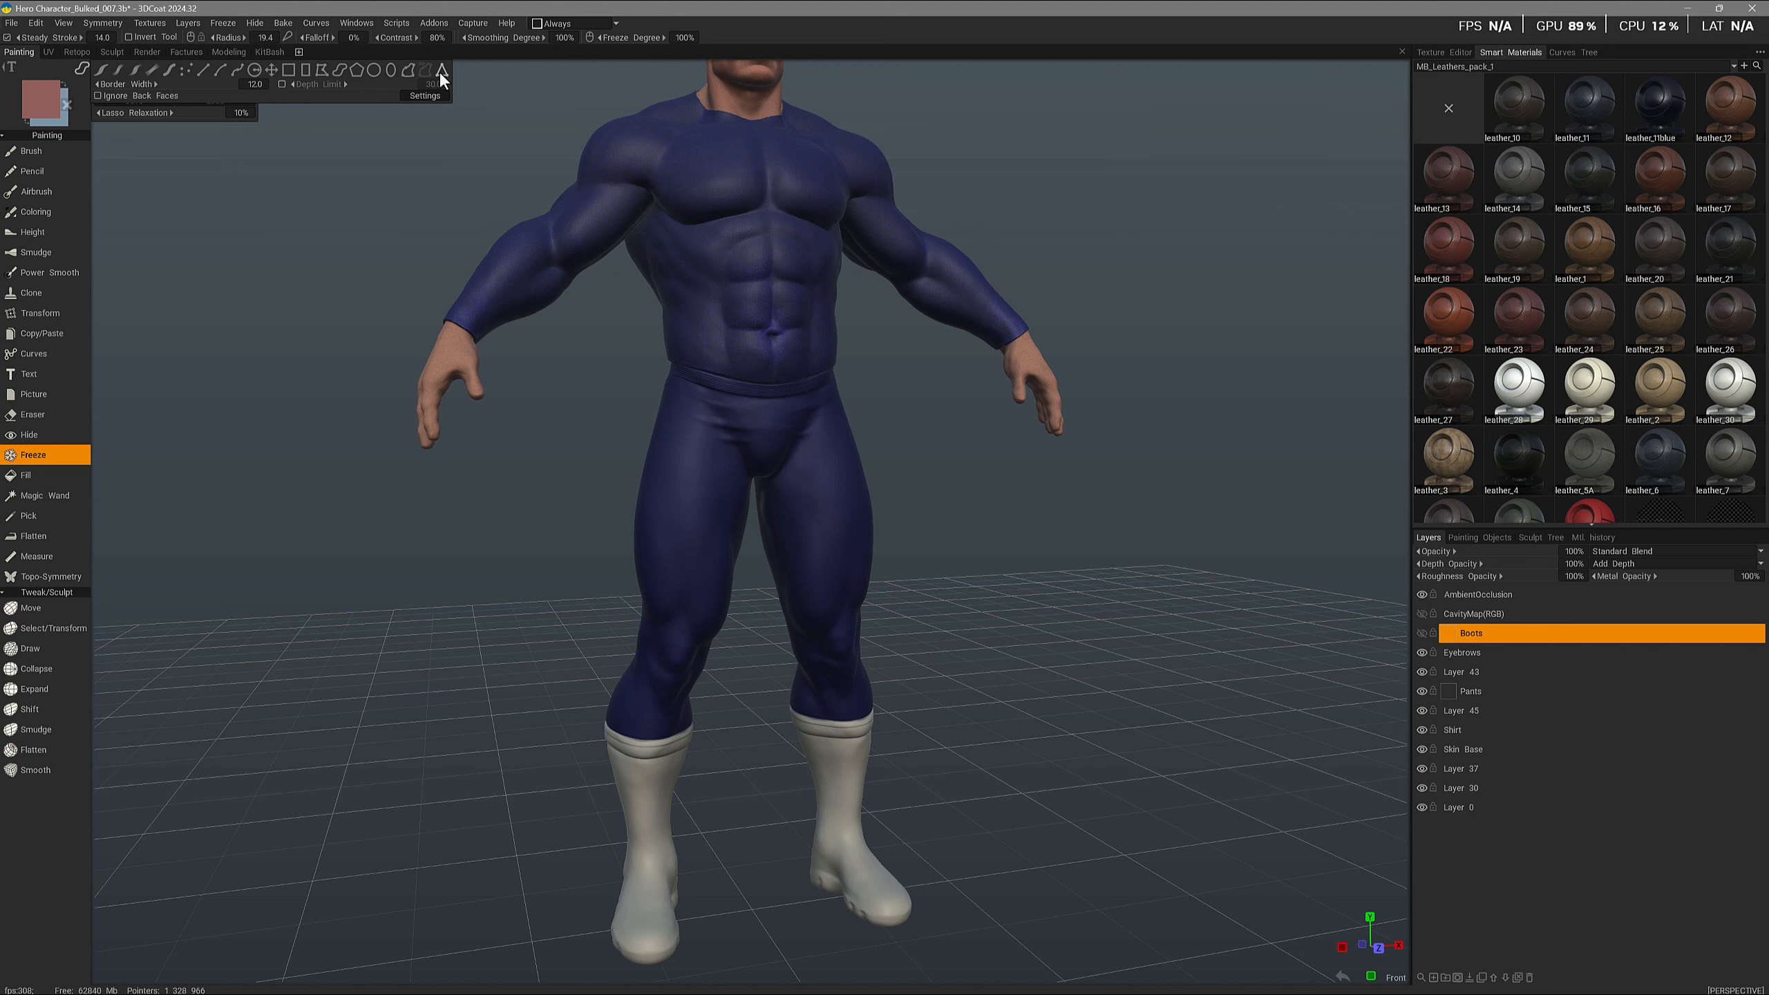
alt+drag(493, 729, 525, 730)
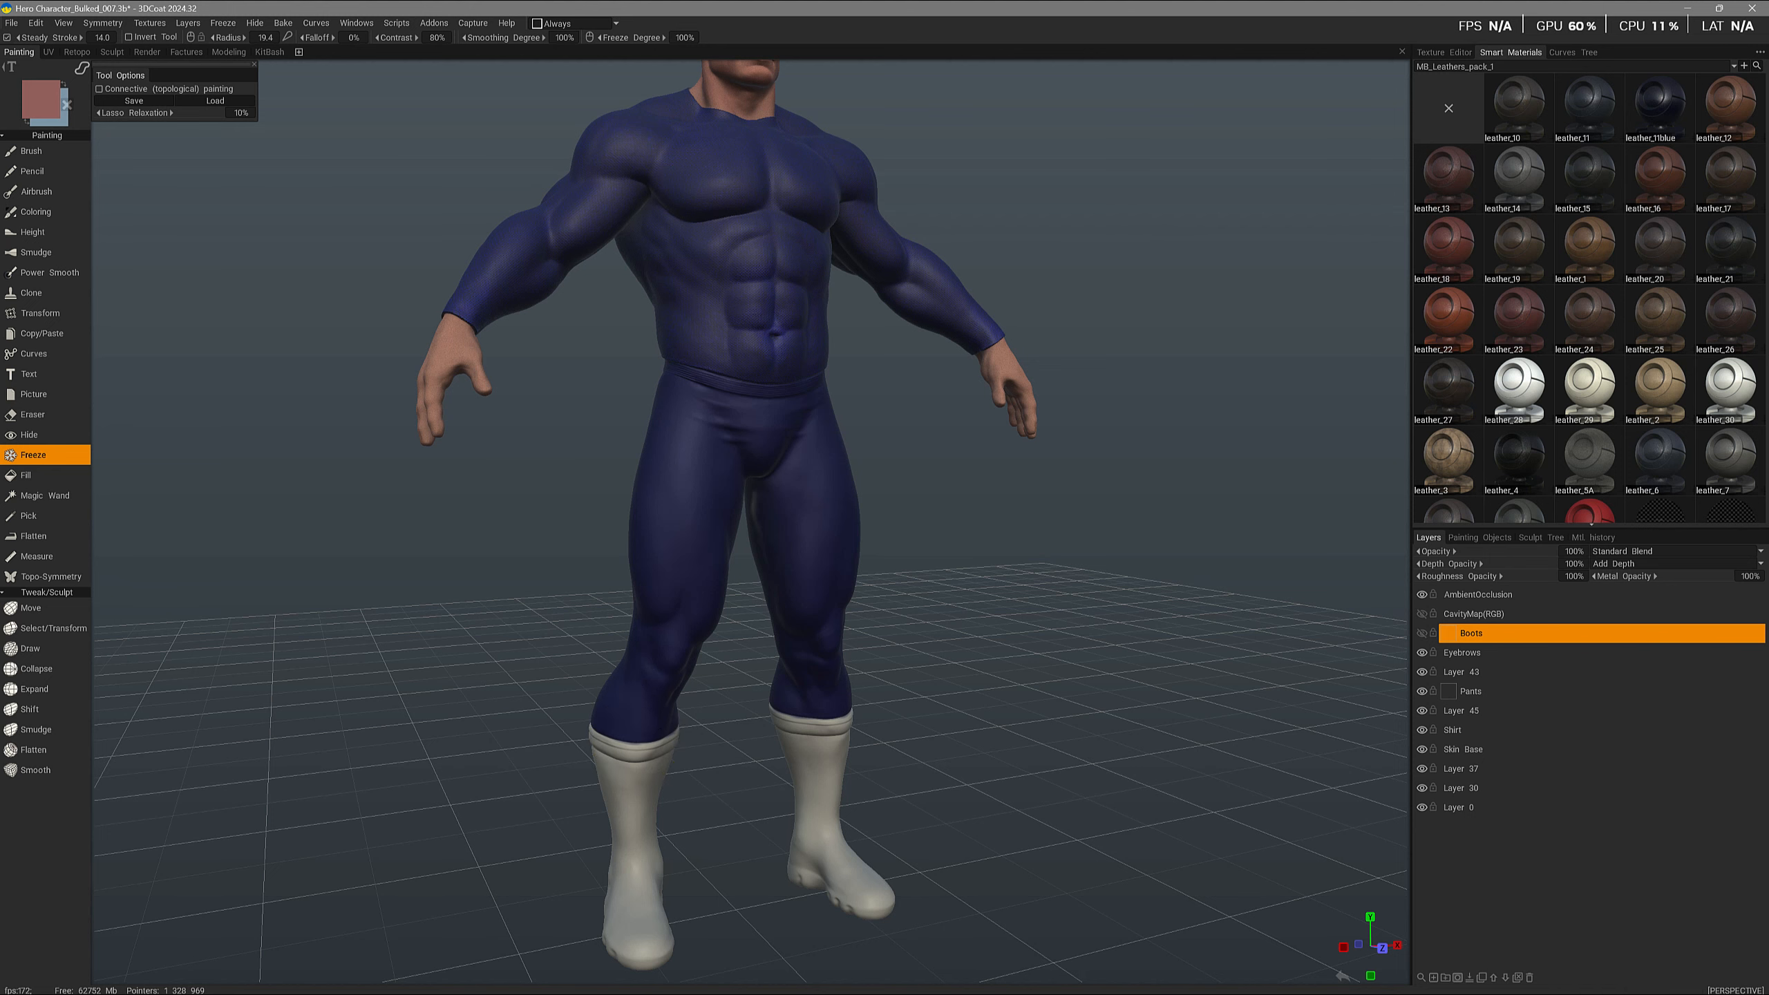
alt+drag(638, 751, 658, 735)
alt+middle_drag(523, 148, 519, 237)
alt+drag(340, 318, 355, 311)
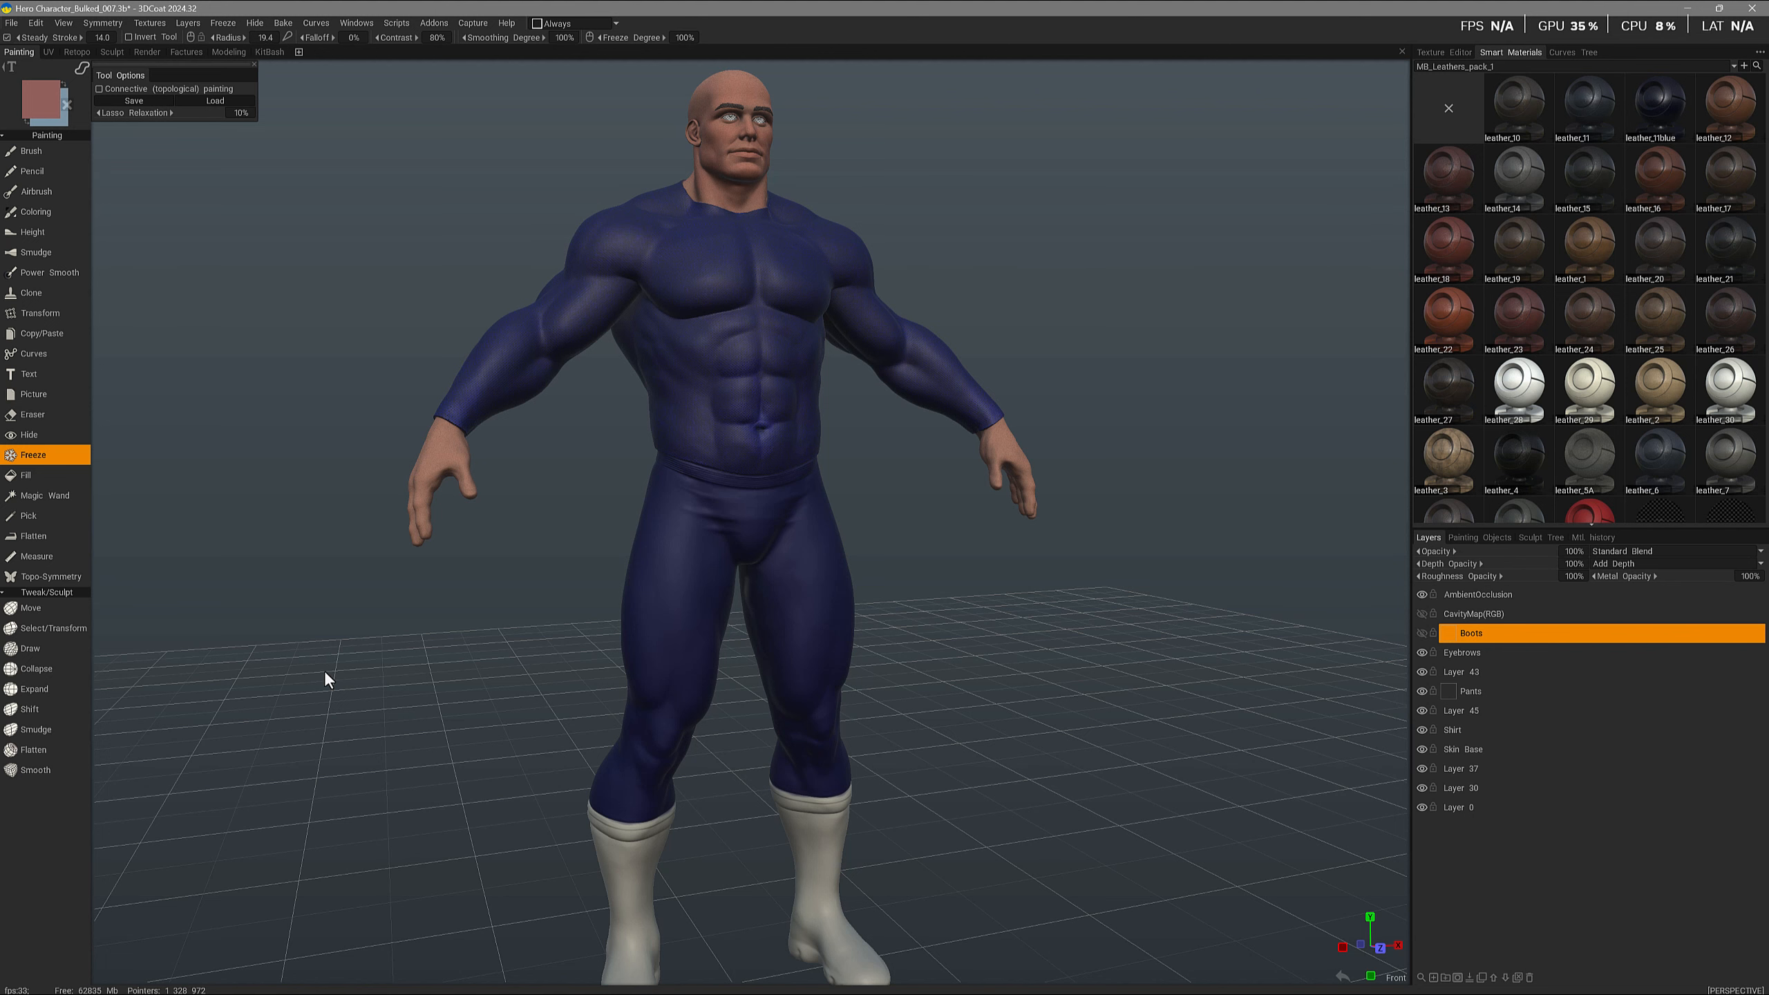
mouse_move(408, 626)
mouse_down()
mouse_move(547, 683)
mouse_move(465, 693)
mouse_move(503, 764)
mouse_up()
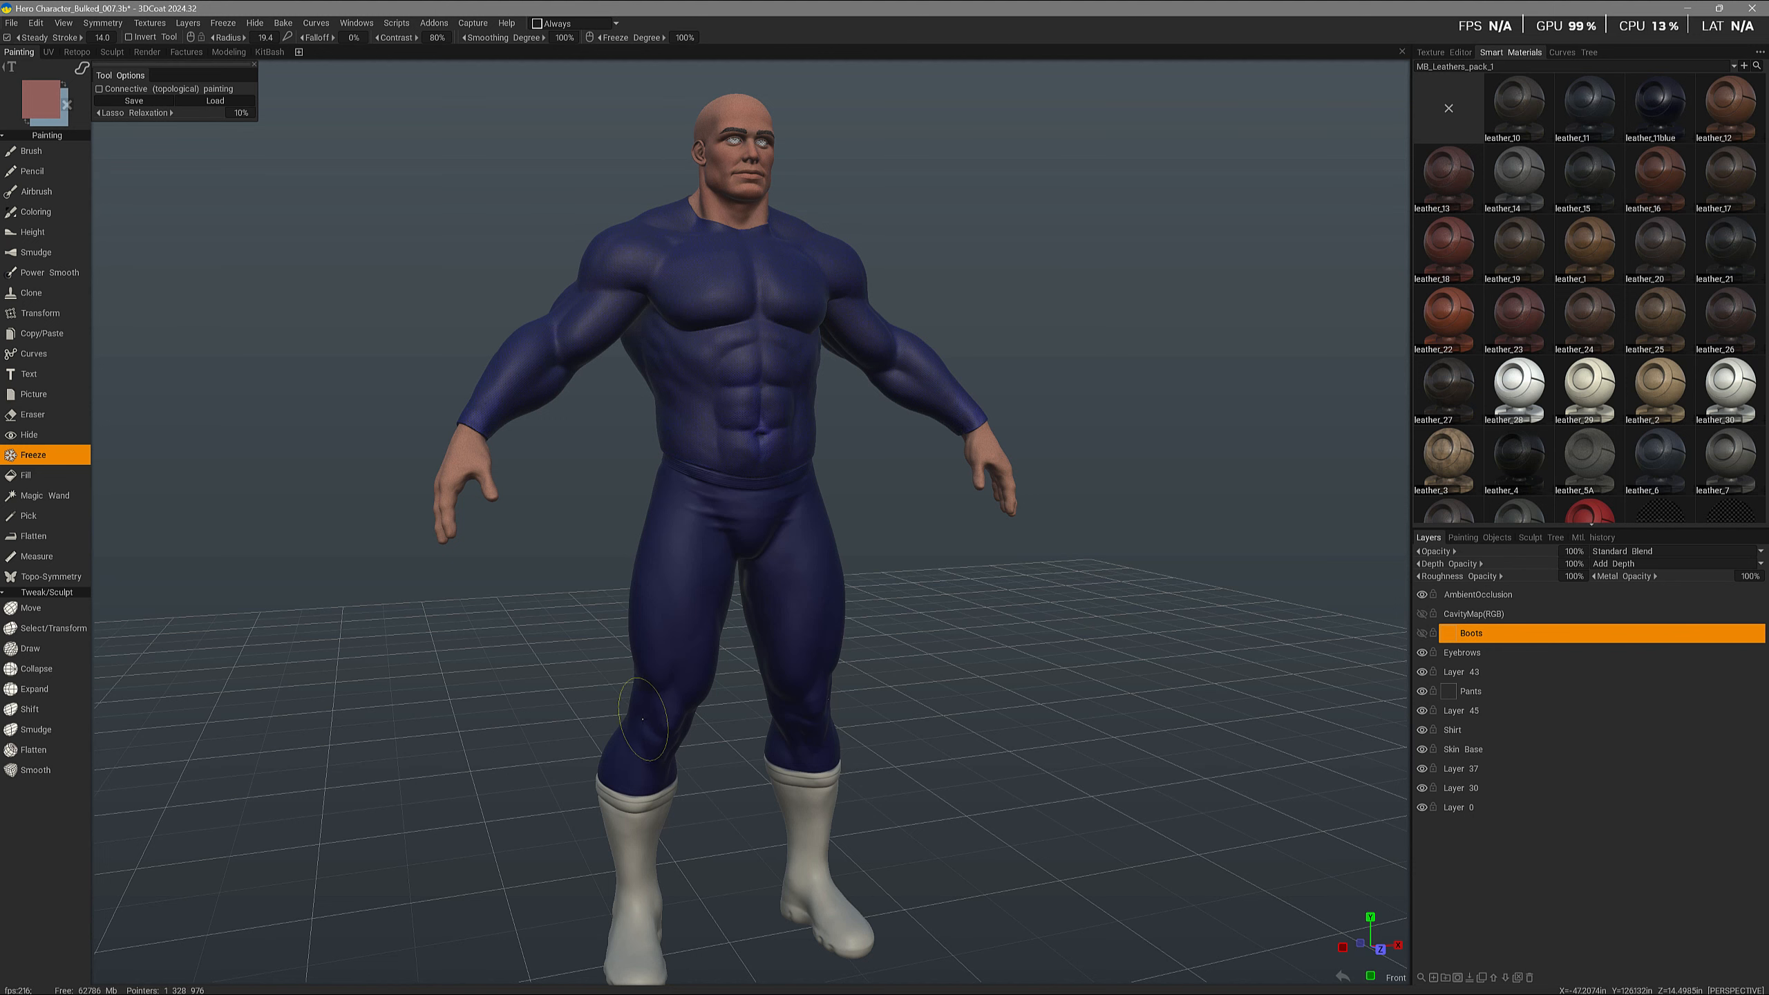
alt+drag(641, 696, 658, 652)
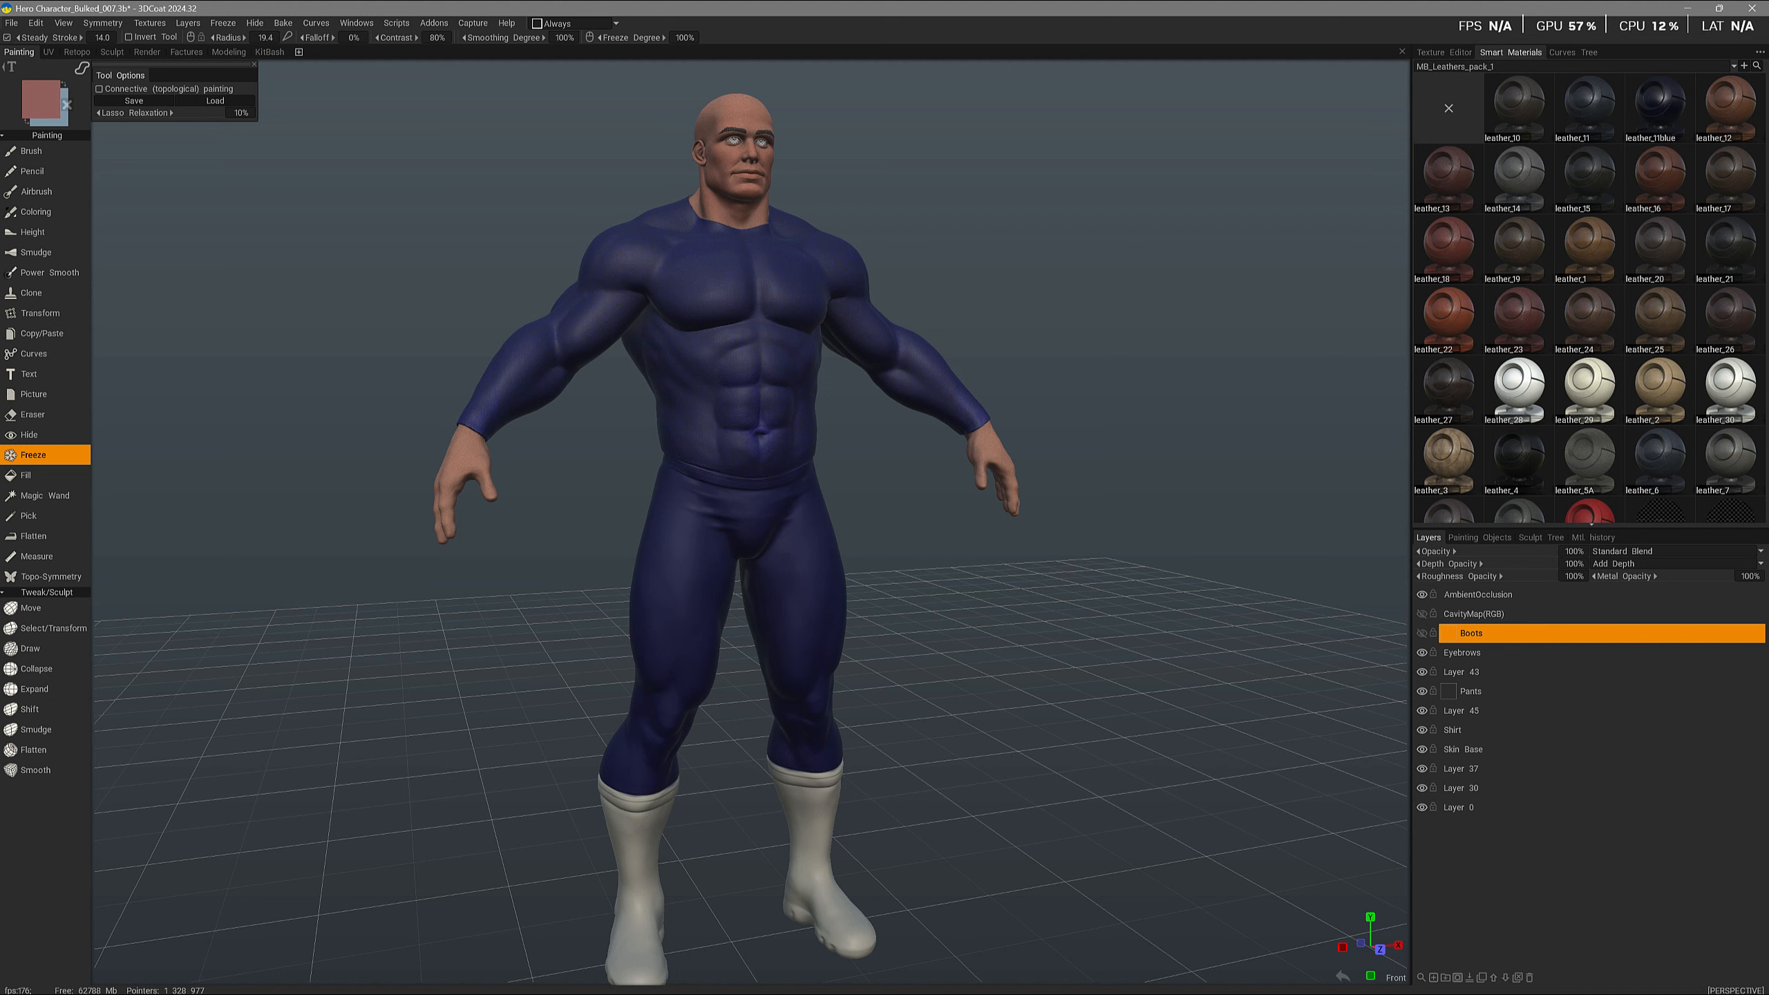
alt+drag(703, 536, 749, 525)
alt+drag(661, 715, 1064, 637)
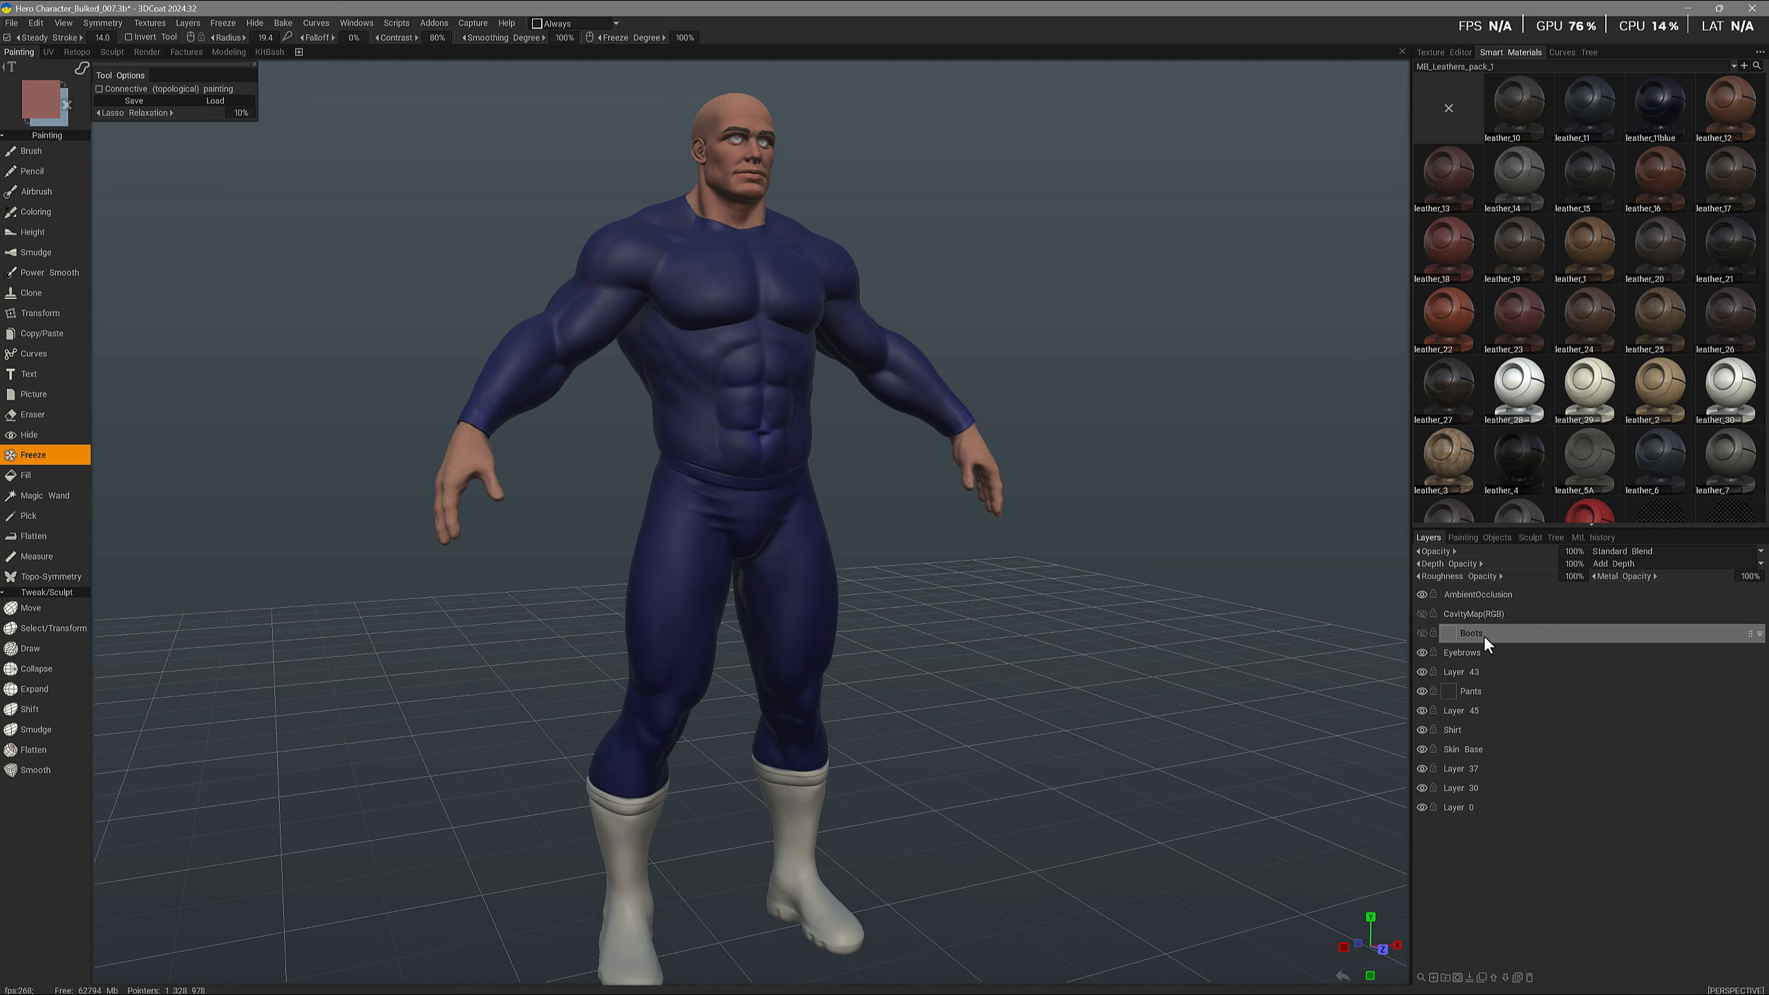
- Select the Pants layer and freeze its transparent pixels from the front view
key(KP_1)
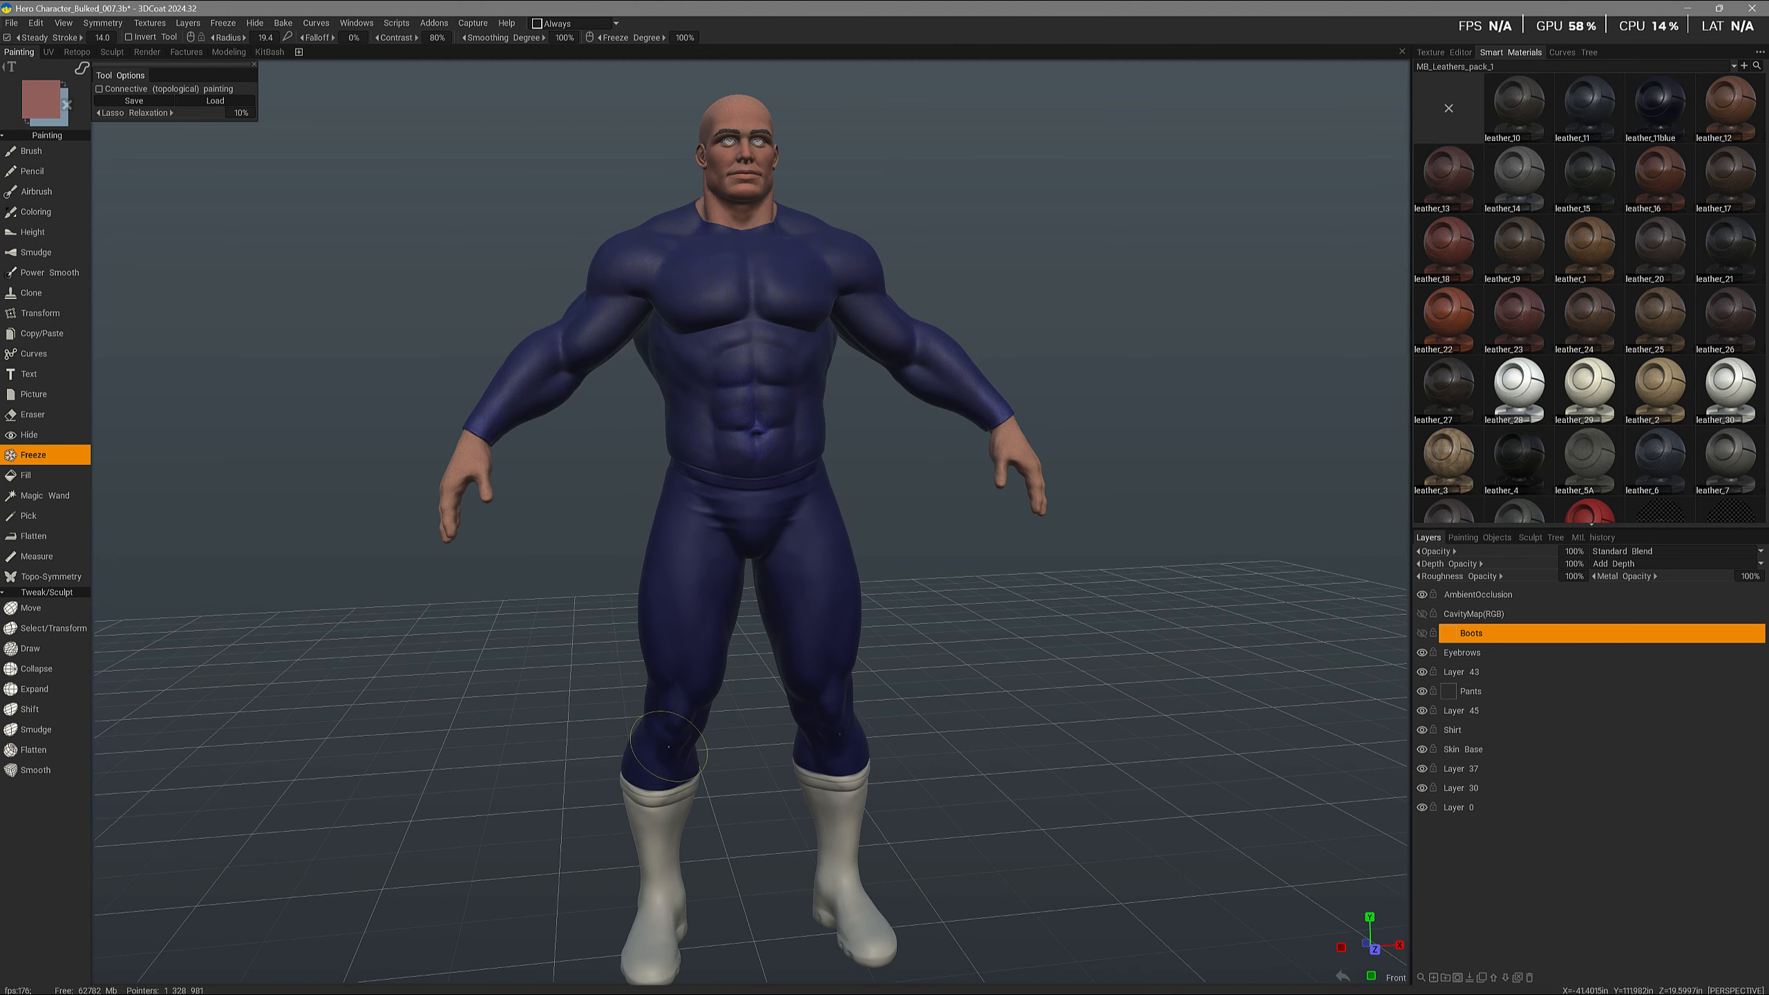
click(1476, 690)
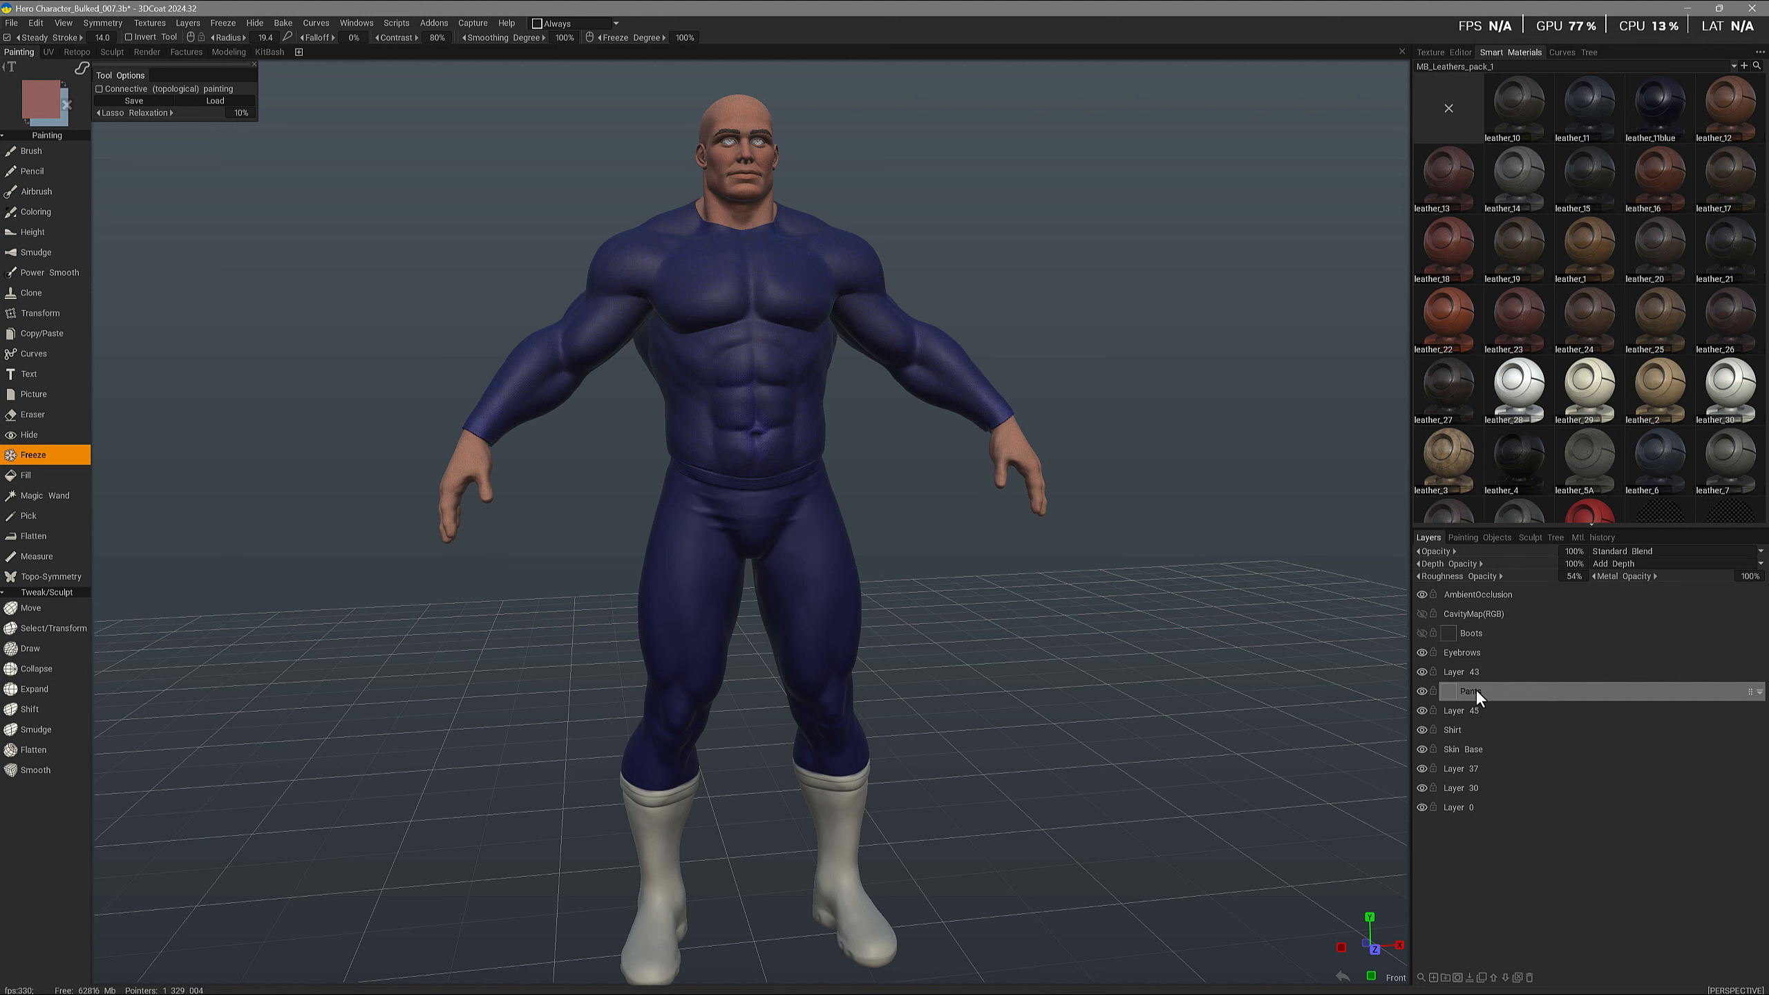
click(1420, 690)
click(1421, 690)
right_click(1474, 689)
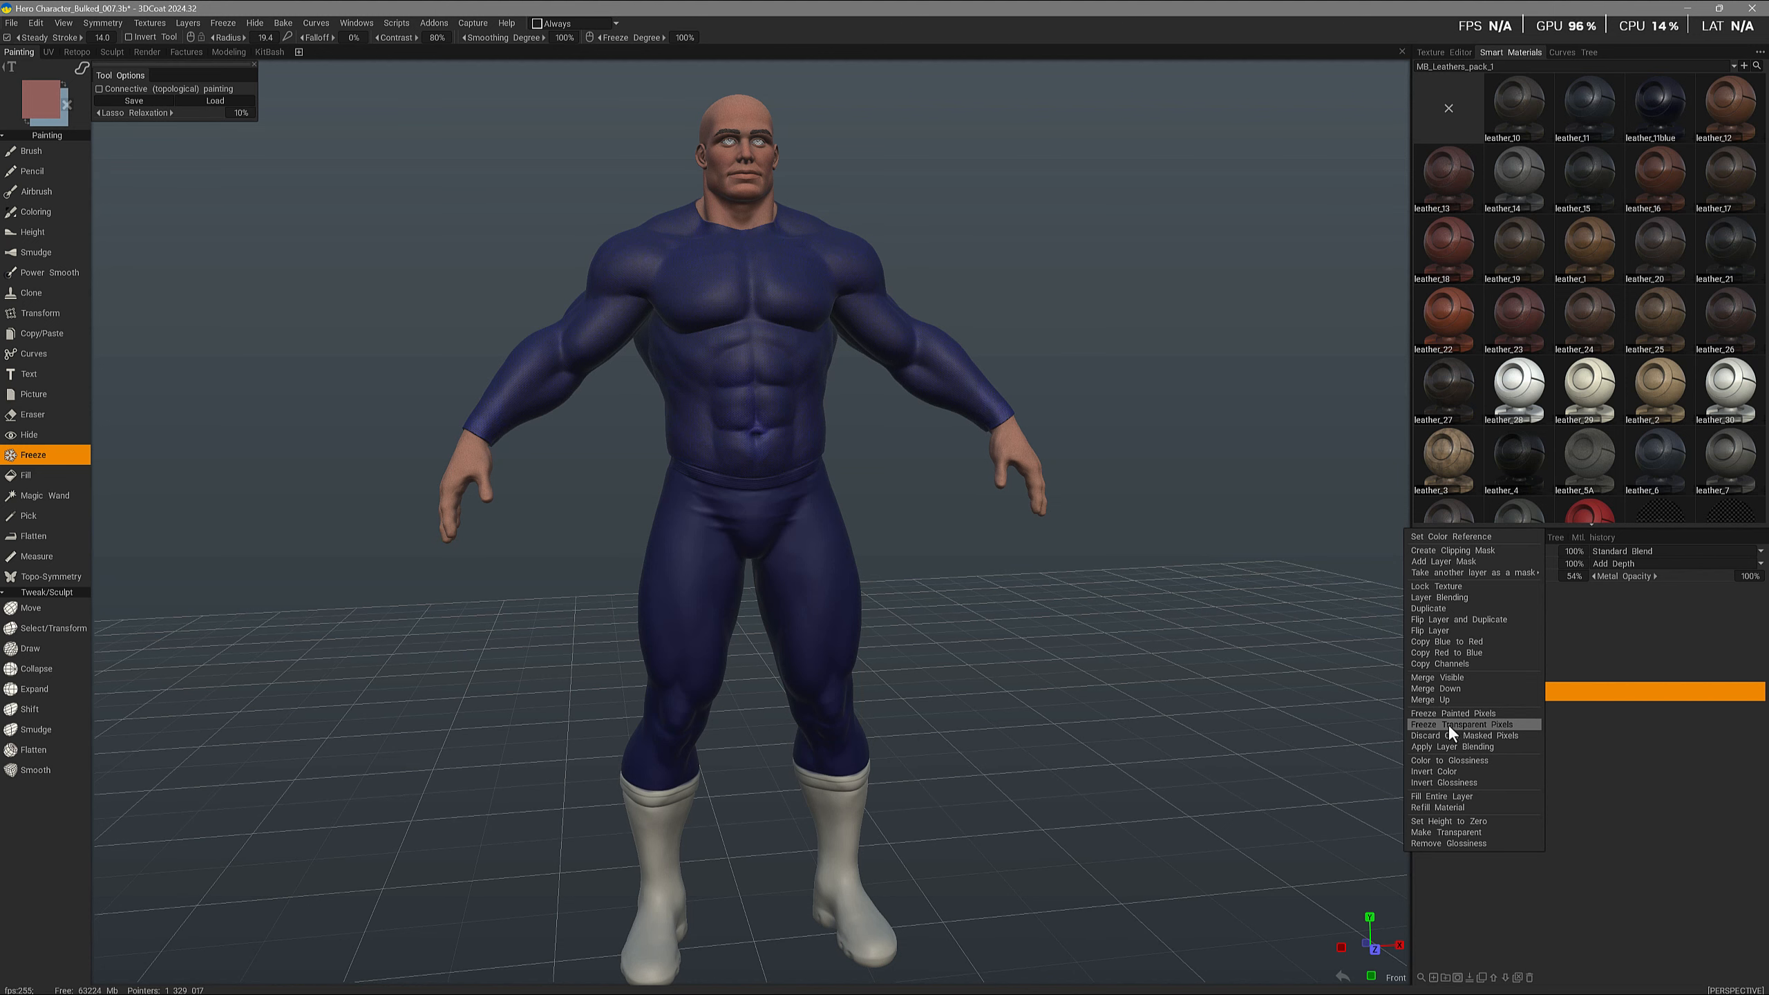
click(1457, 722)
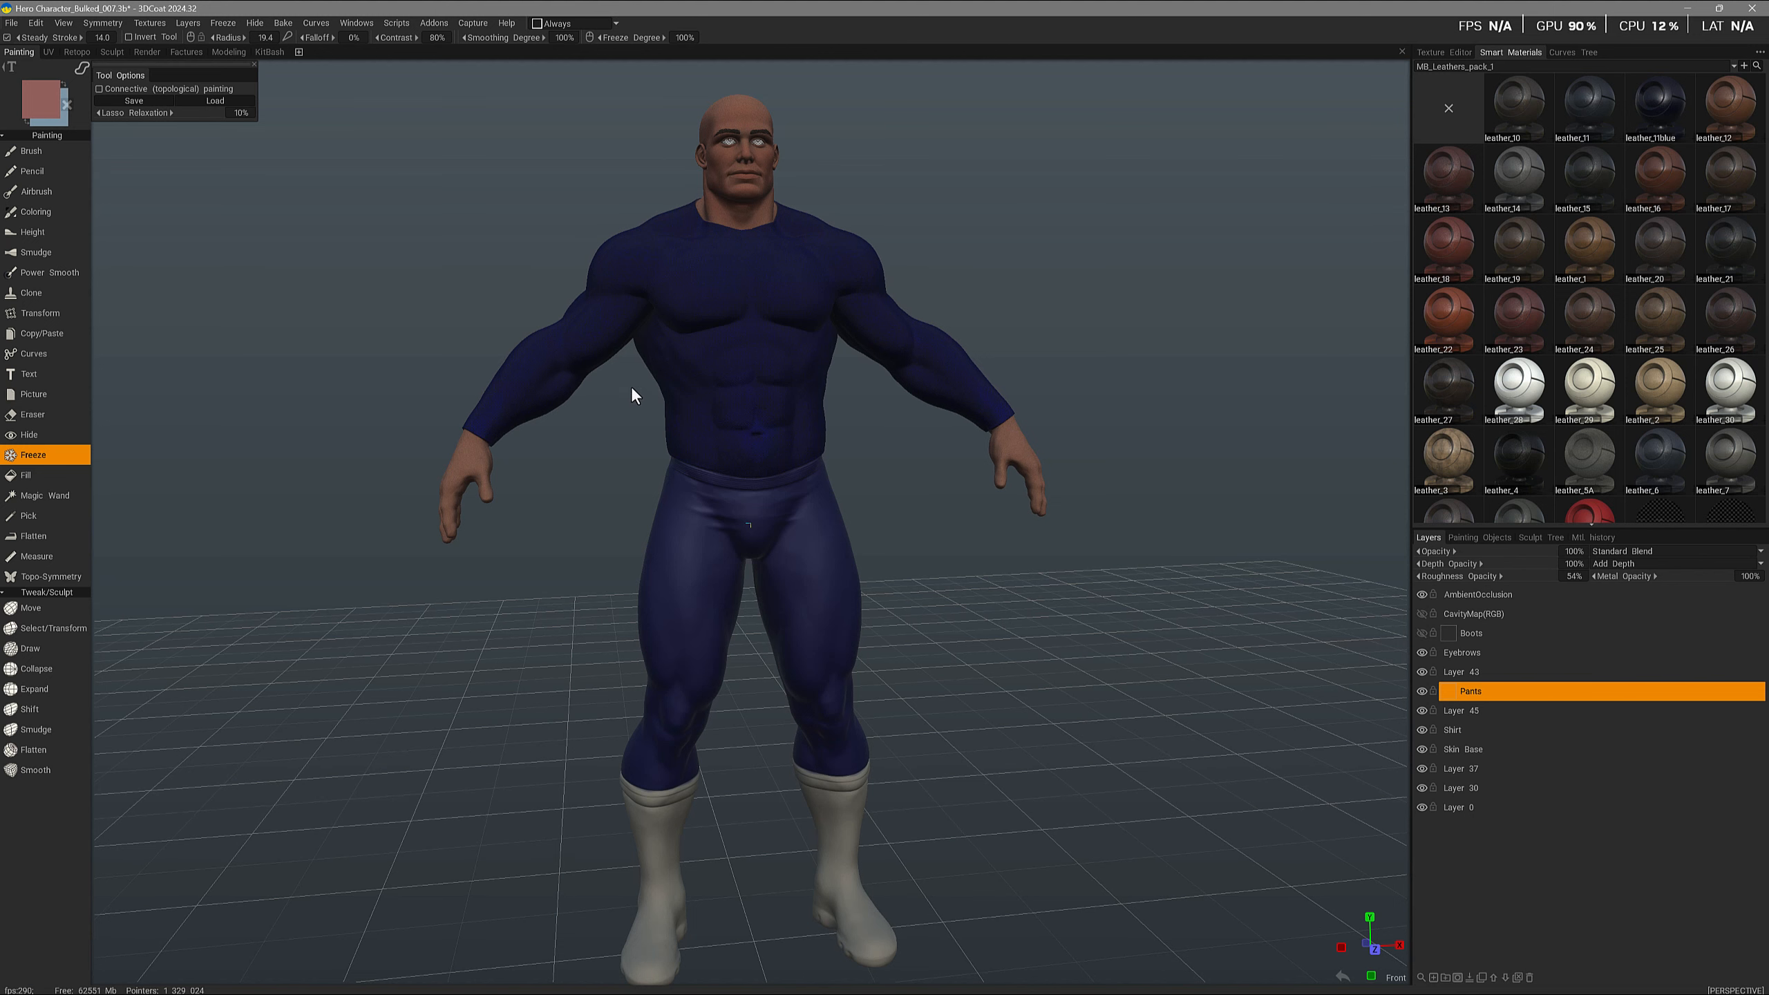
- Examine the frozen areas around the legs and boots
drag(630, 386, 672, 383)
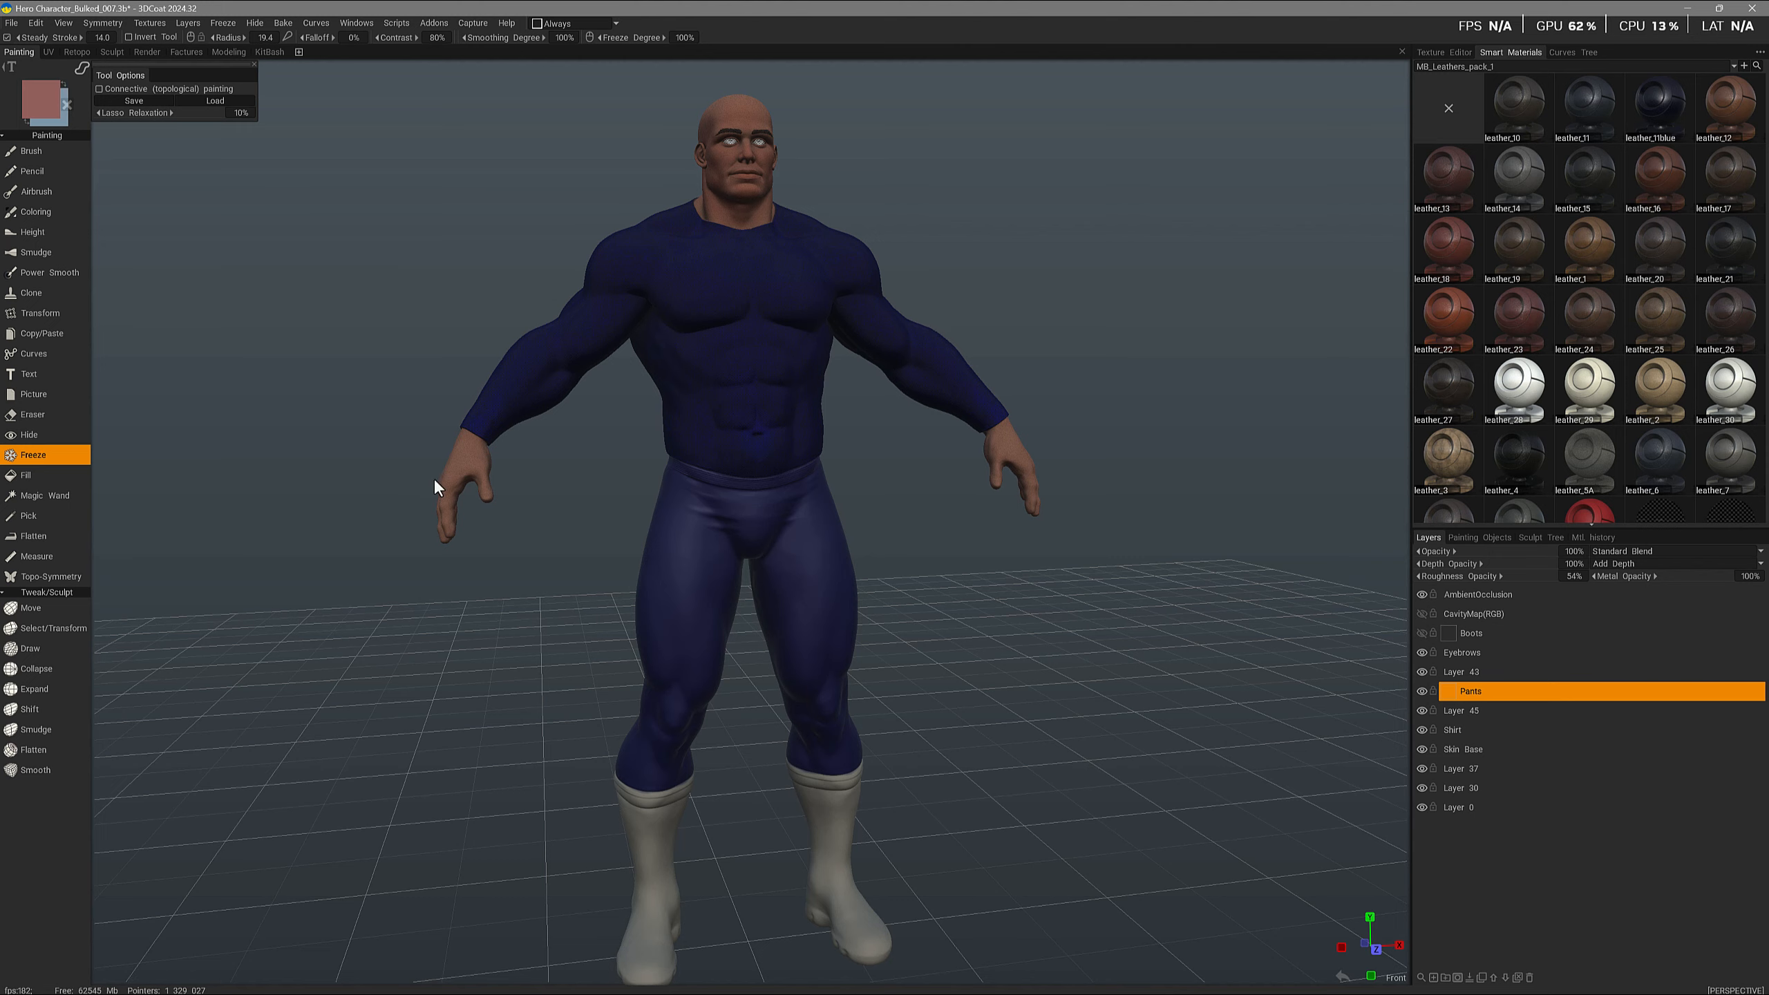
click(1475, 691)
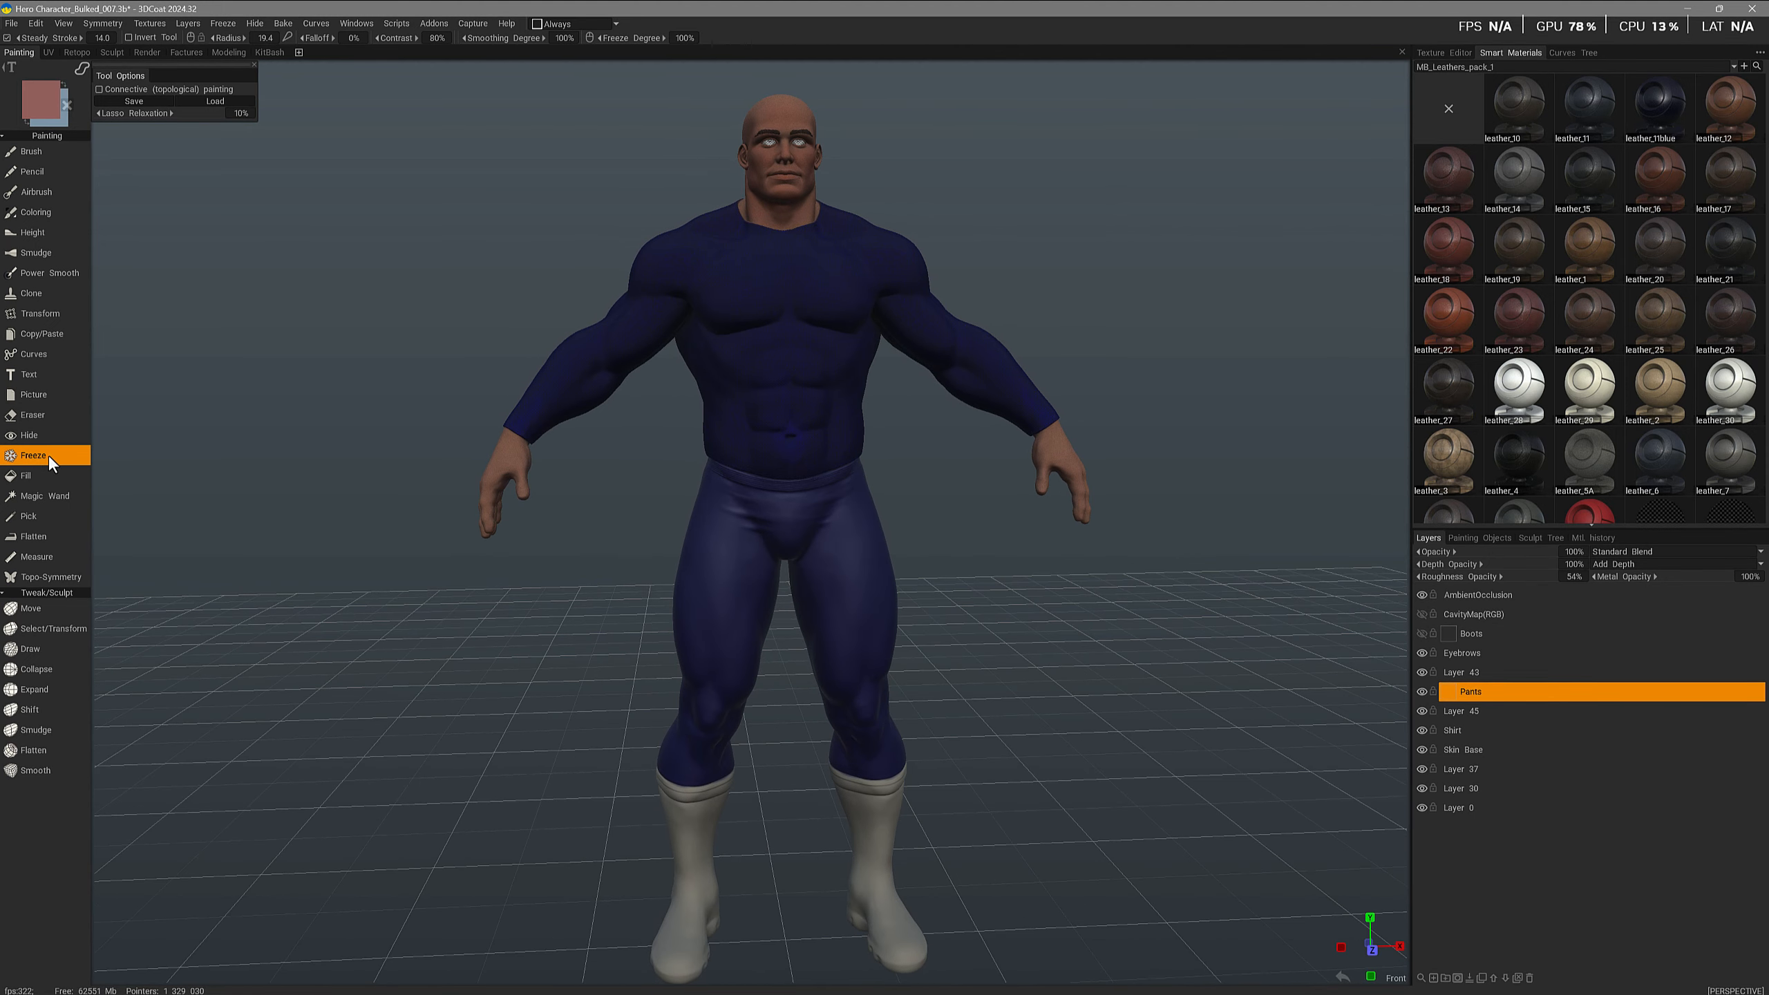
mouse_move(83, 69)
mouse_move(442, 571)
ctrl+mouse_down()
mouse_move(432, 360)
mouse_move(721, 94)
mouse_move(933, 121)
mouse_move(1156, 319)
mouse_move(693, 598)
mouse_move(446, 599)
mouse_move(421, 428)
ctrl+mouse_up()
alt+middle_drag(513, 634, 512, 640)
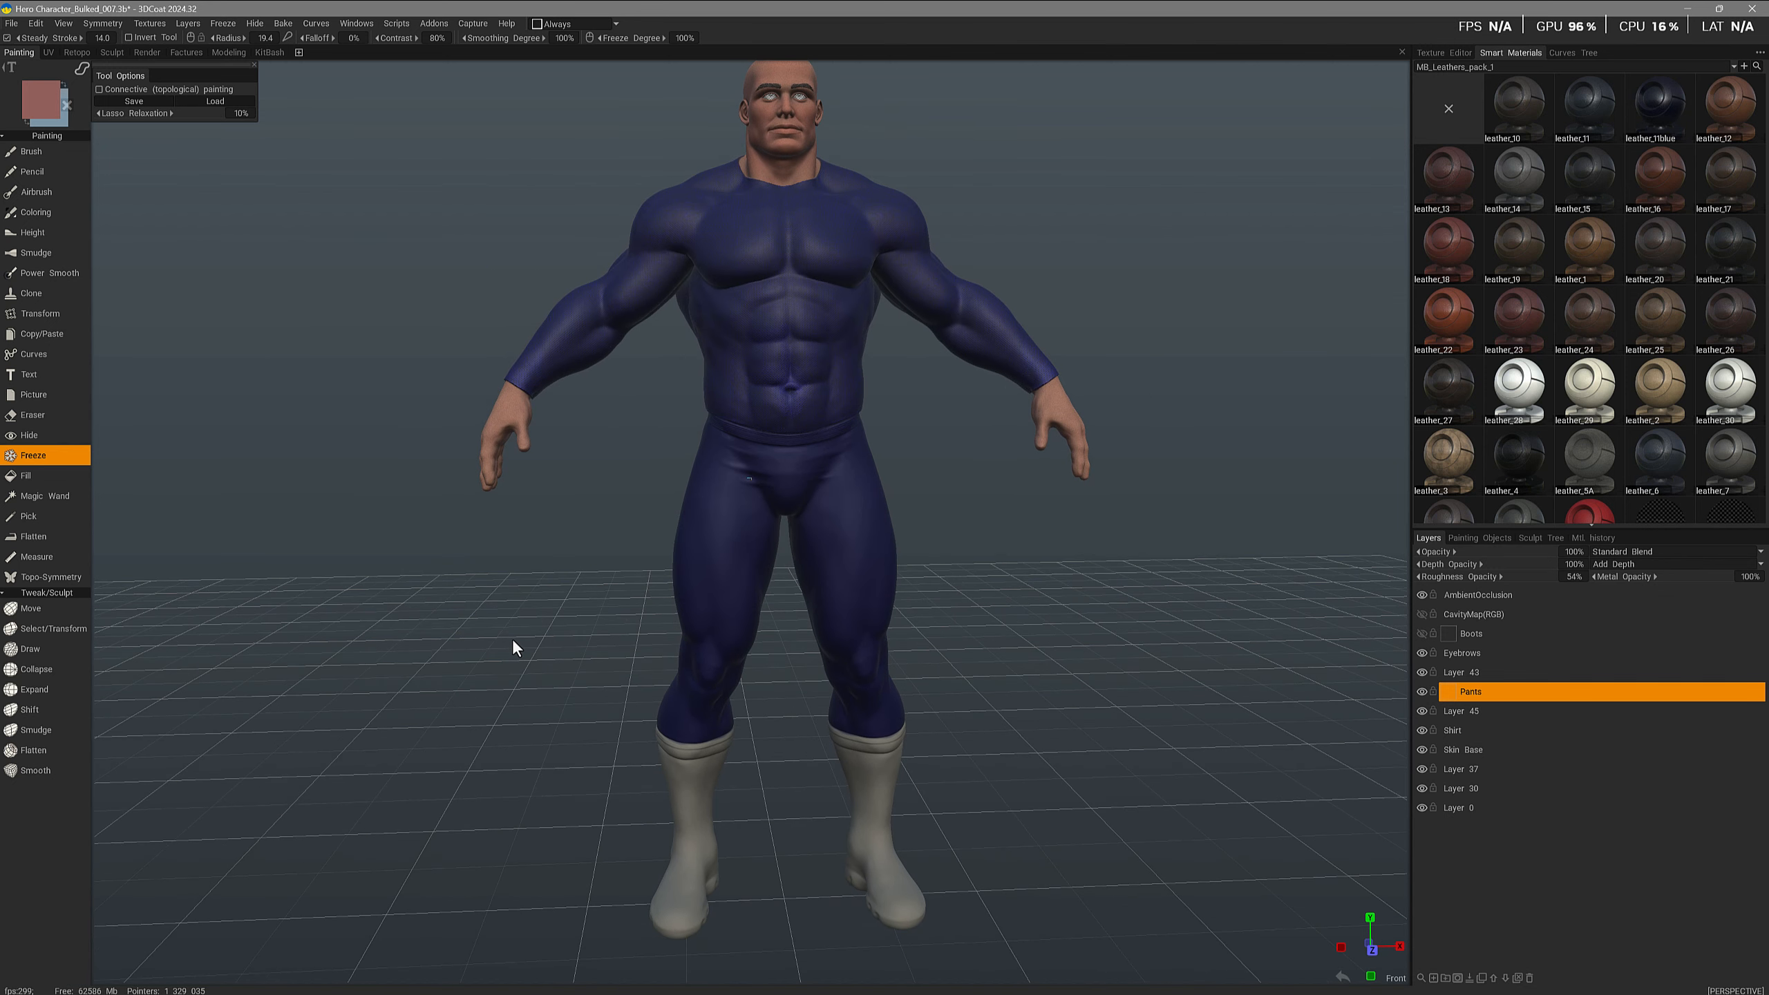
alt+drag(512, 639, 541, 681)
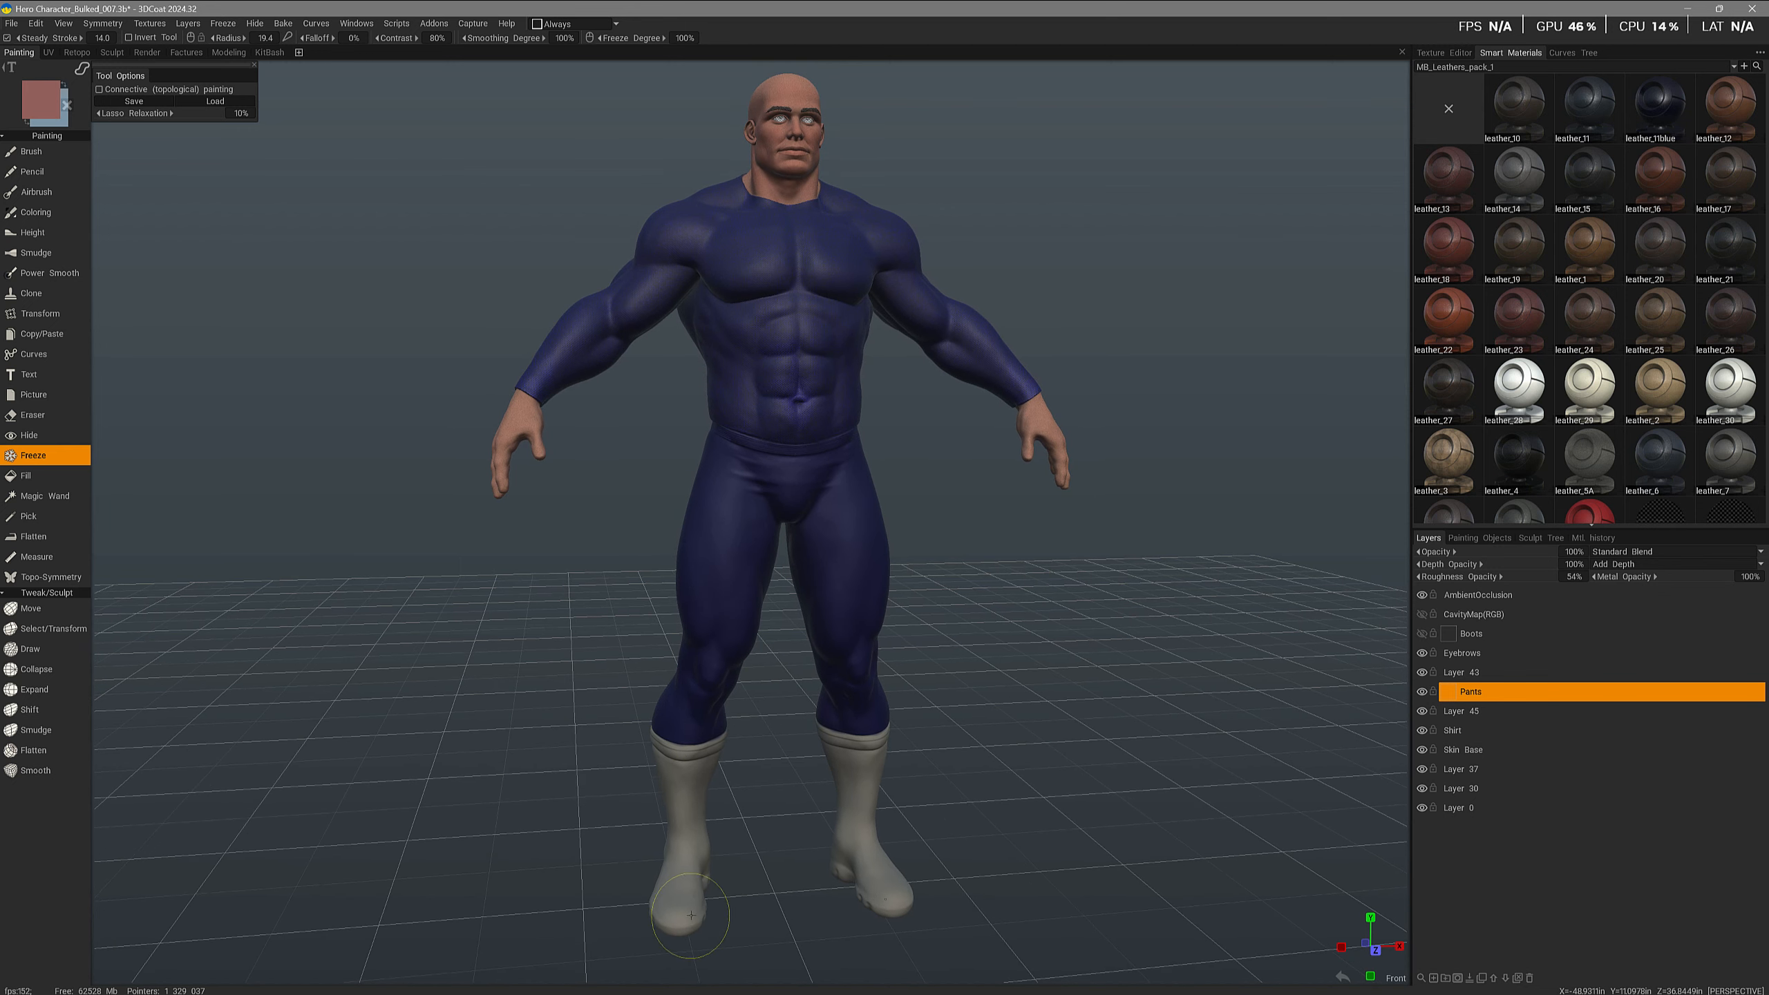
alt+drag(686, 805, 808, 770)
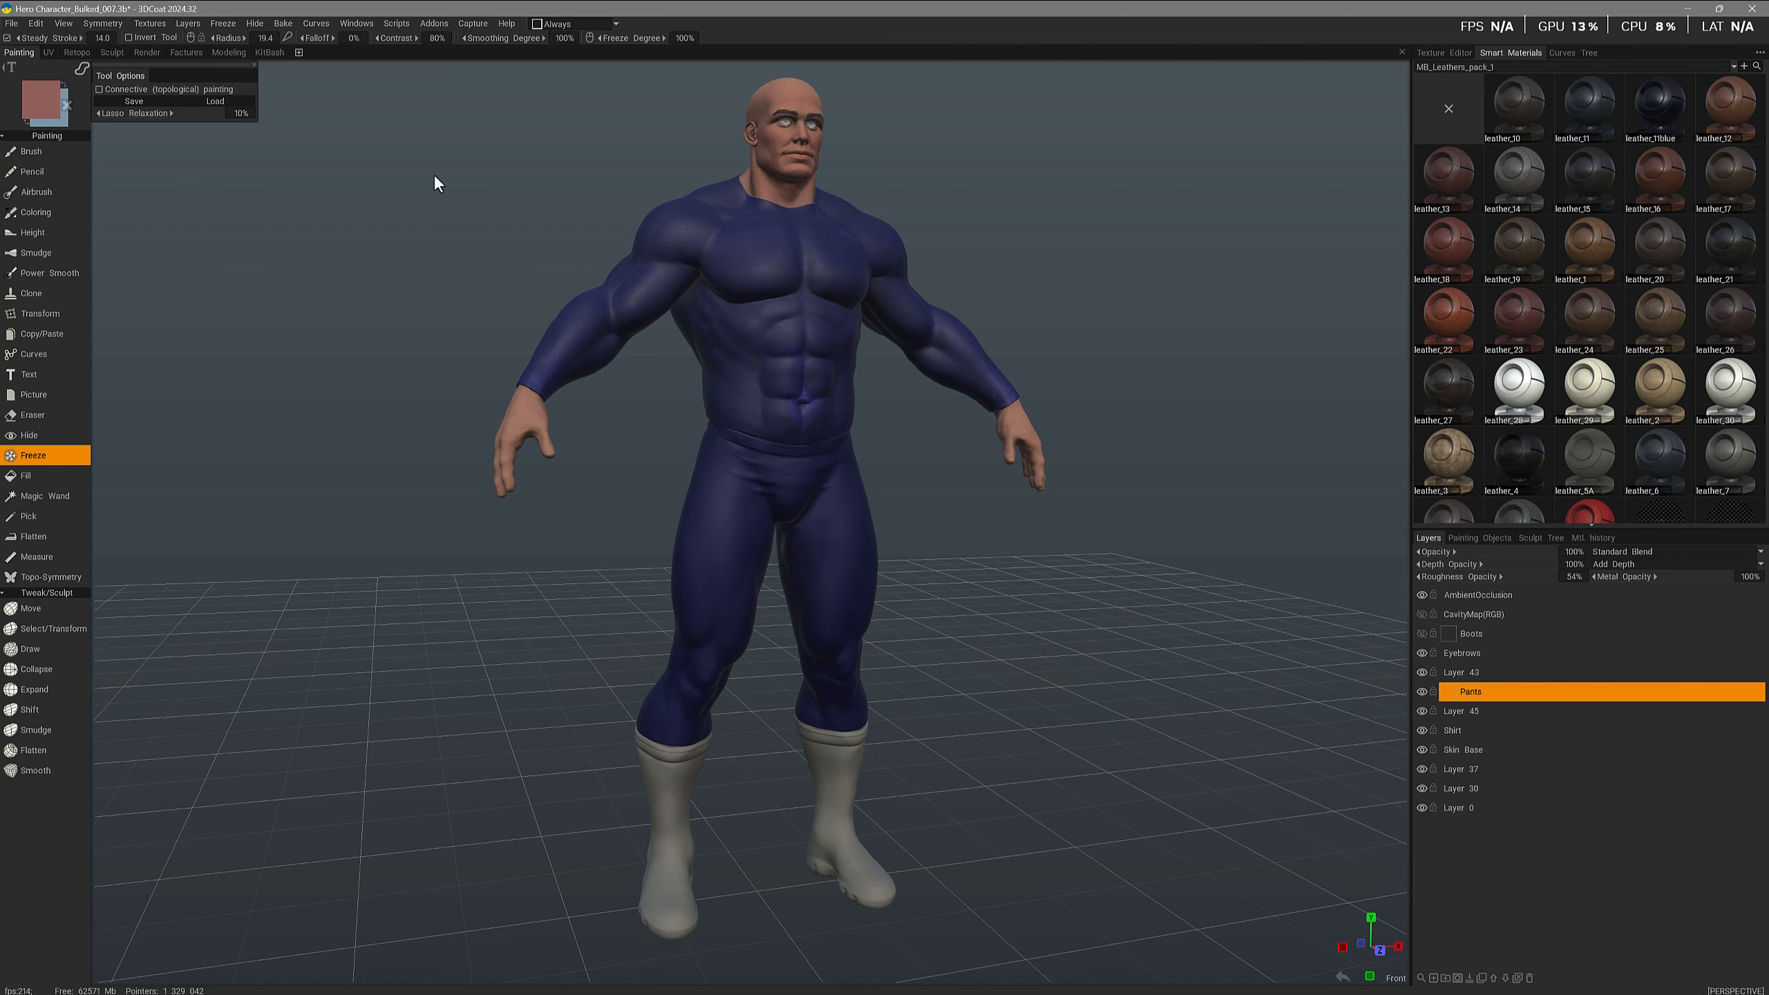
- Tear off the Freeze menu as a floating panel
click(192, 26)
mouse_move(224, 23)
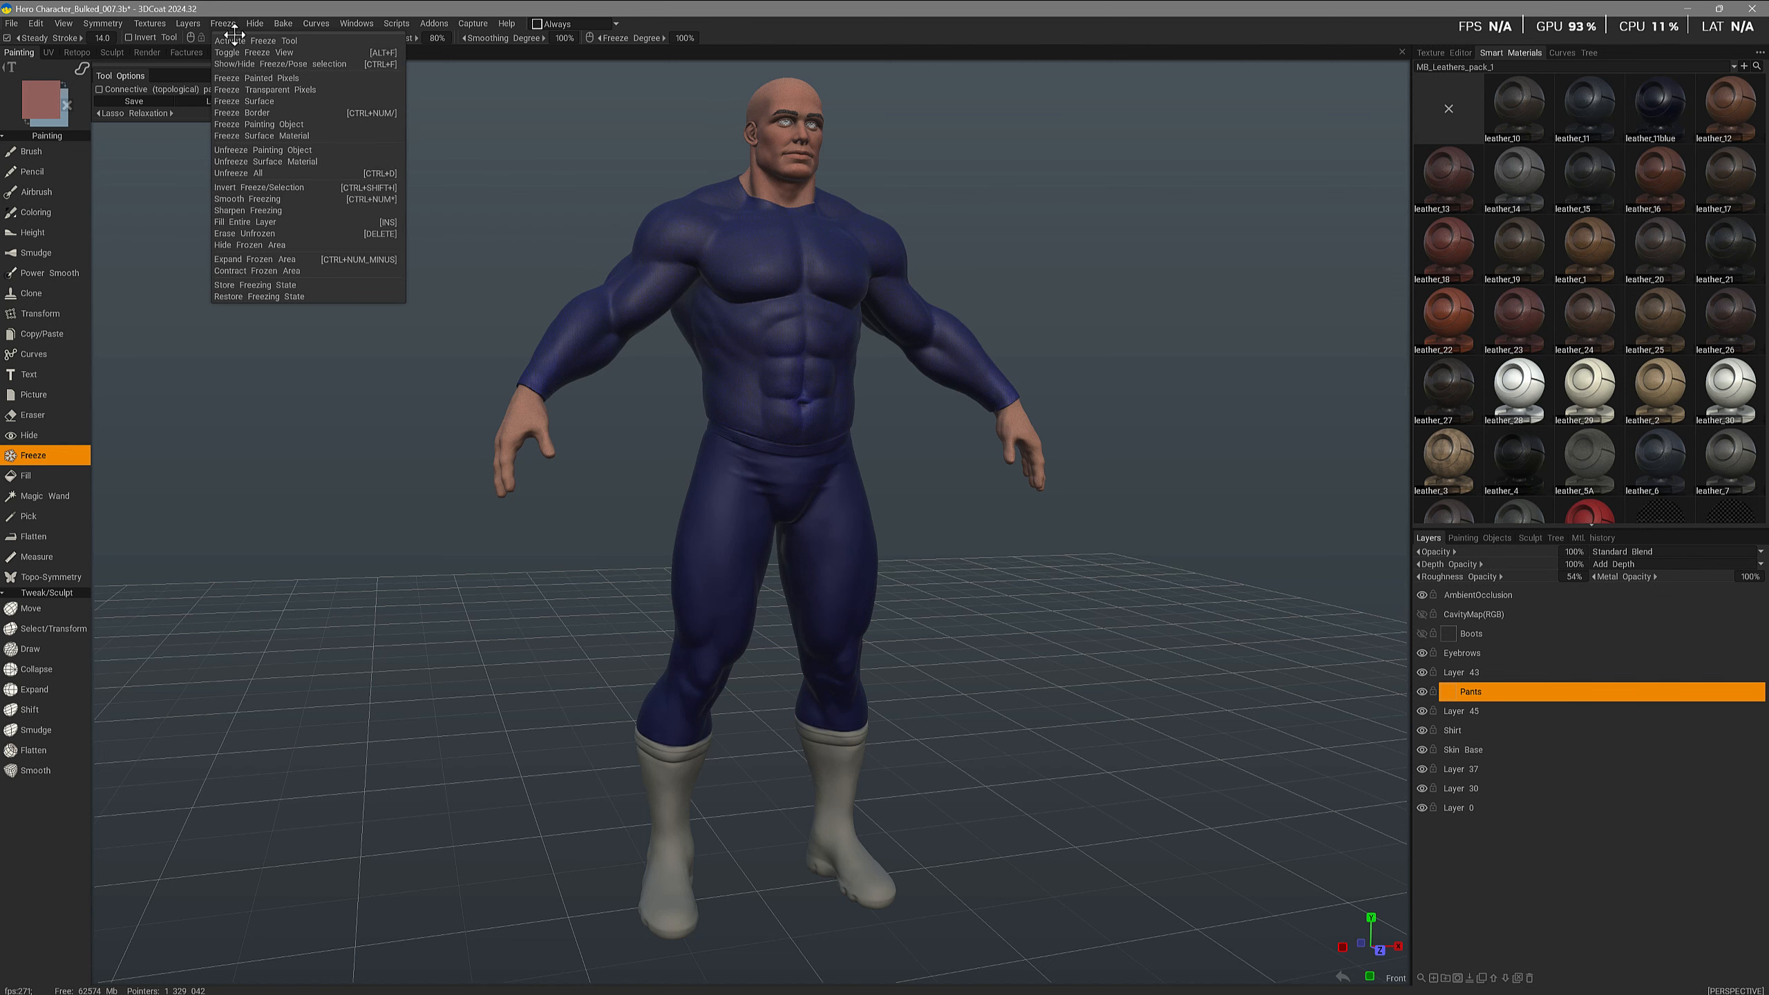
drag(232, 35, 261, 429)
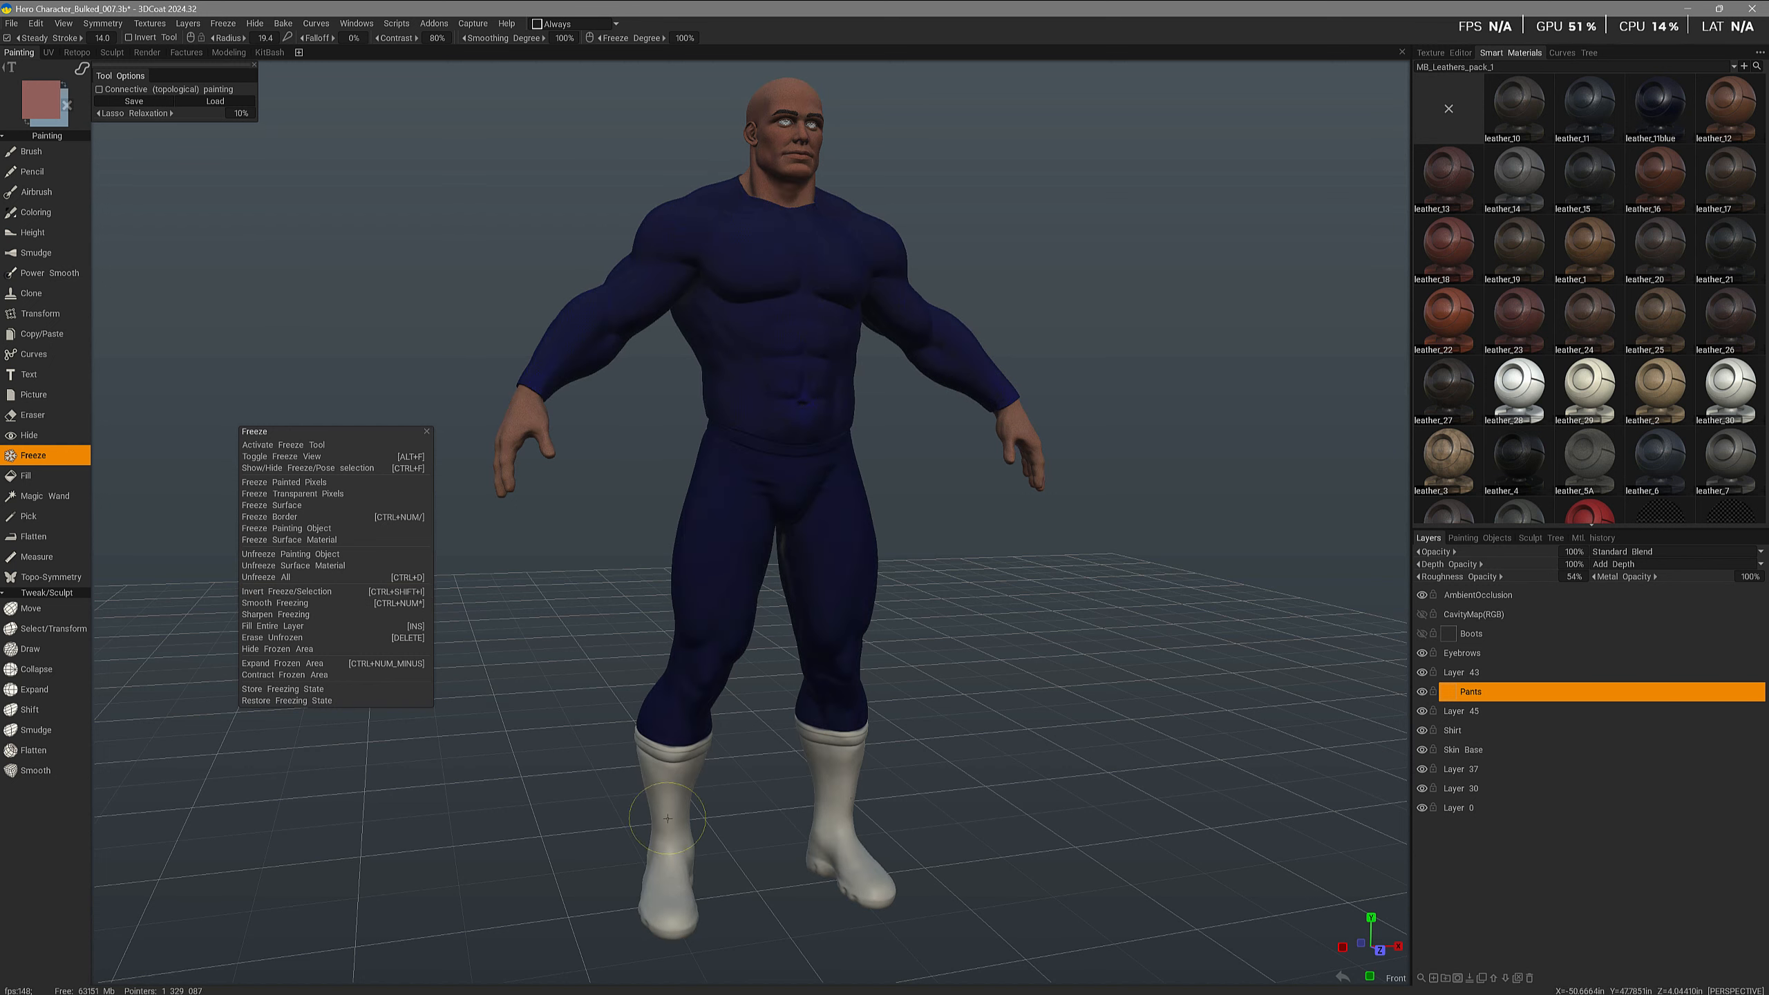
- Add a new layer above Boots and pick the leather_11Blue smart material
click(1459, 633)
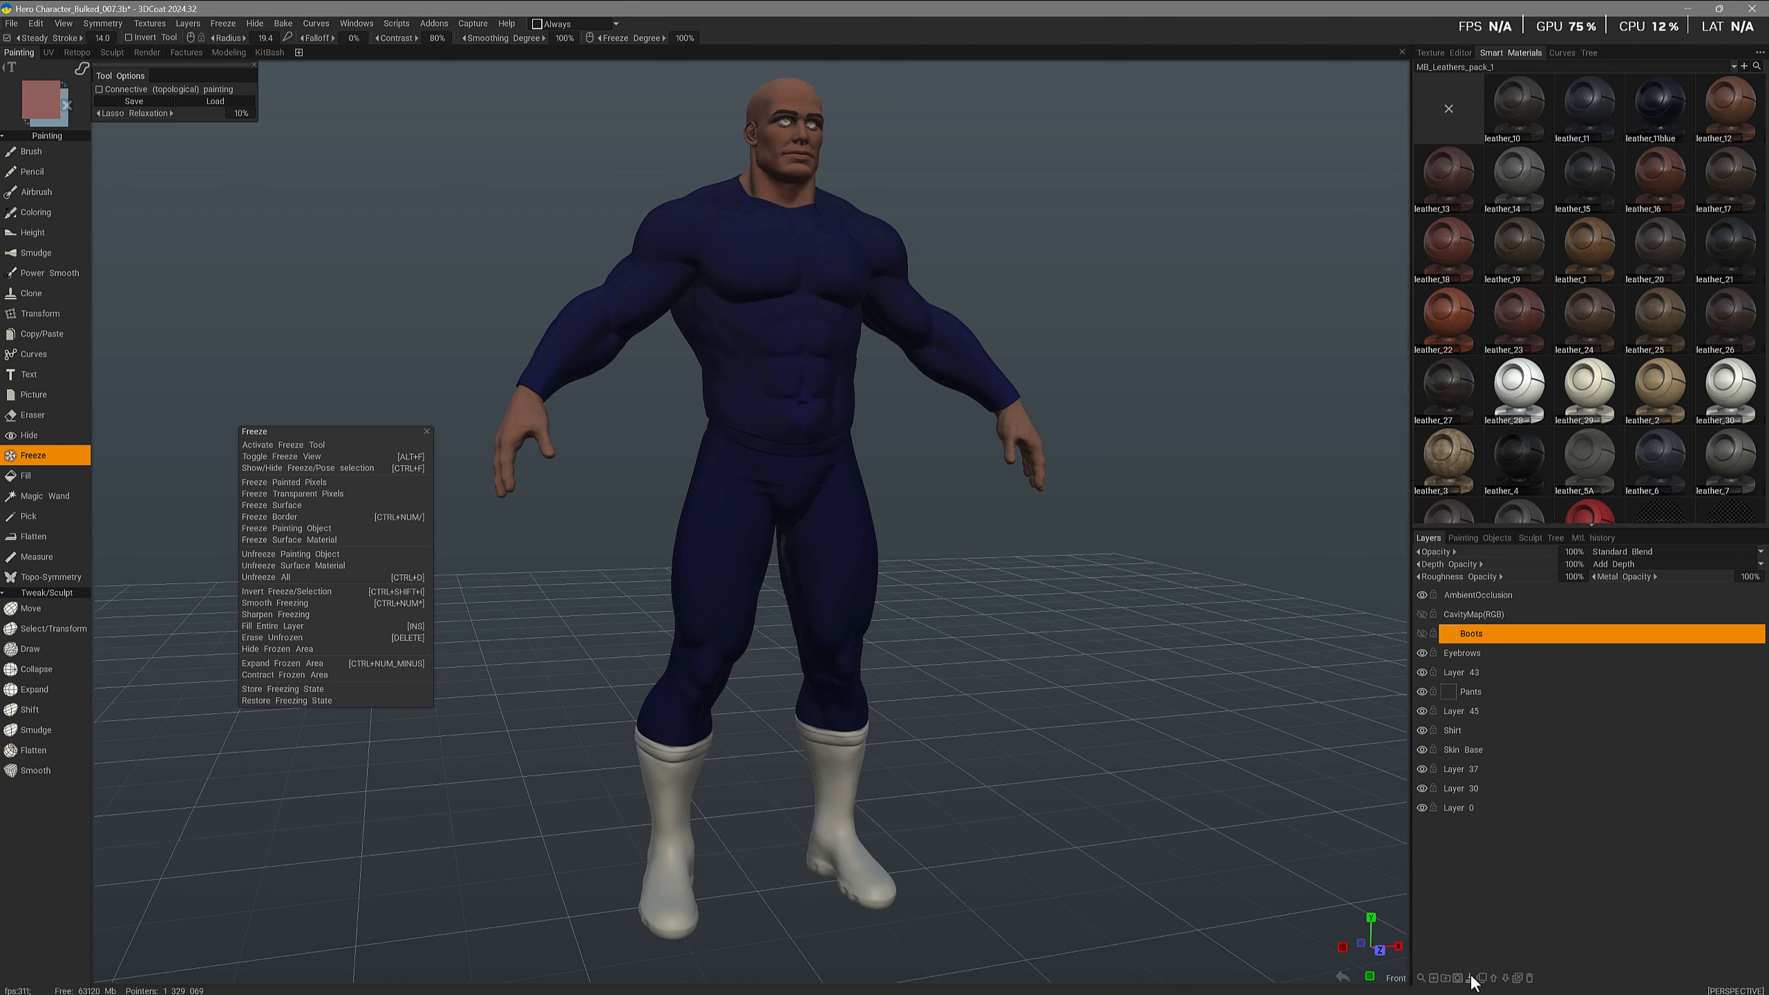
click(1433, 977)
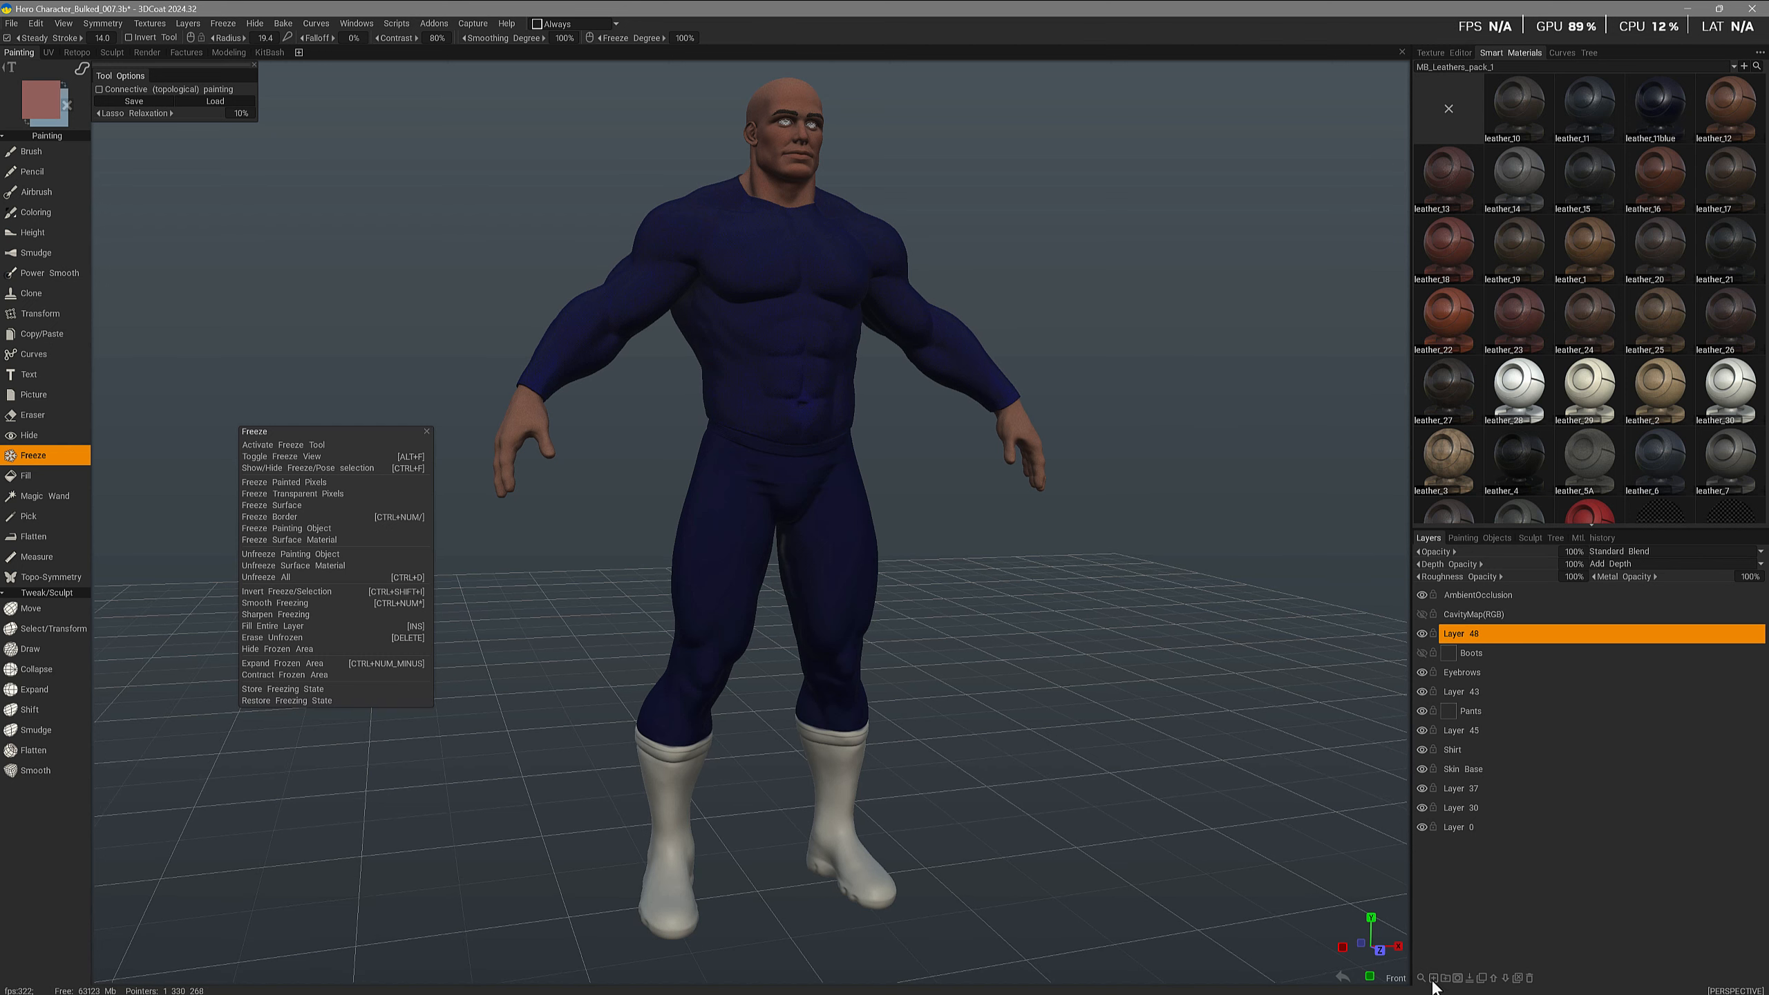
click(1664, 110)
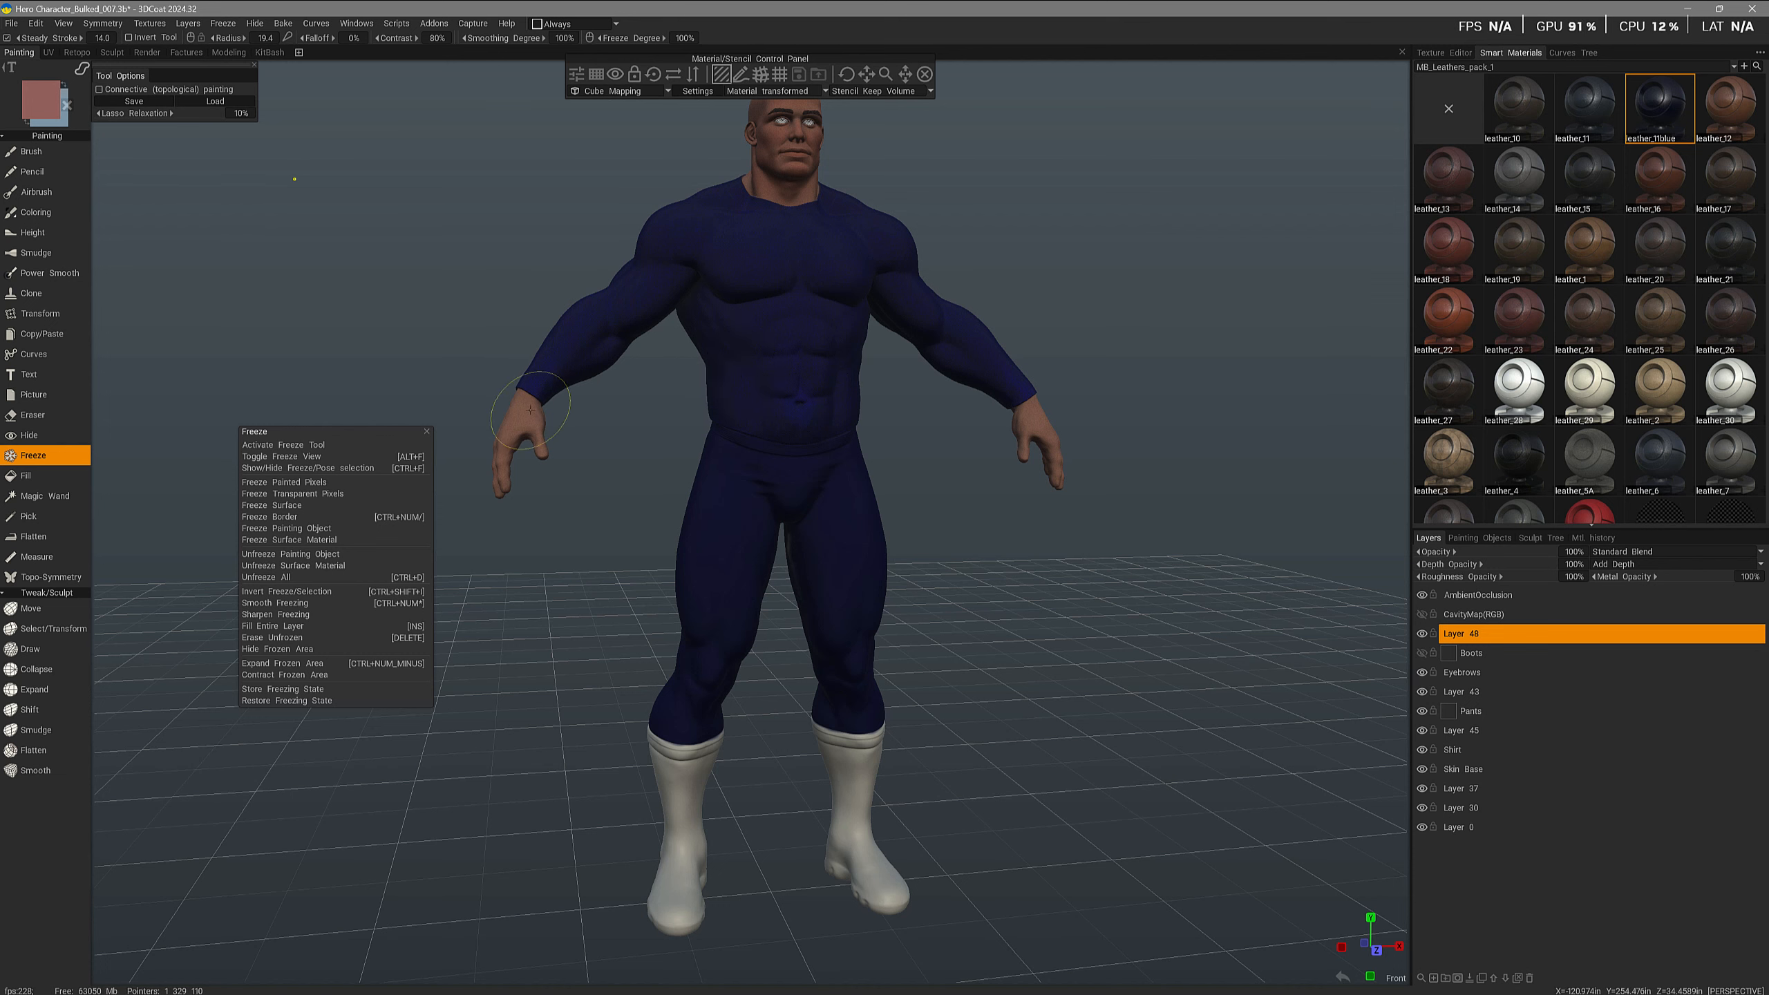
- Activate the Fill tool and place the Material Preview window over a boot to preview the leather
click(38, 474)
drag(548, 791, 551, 621)
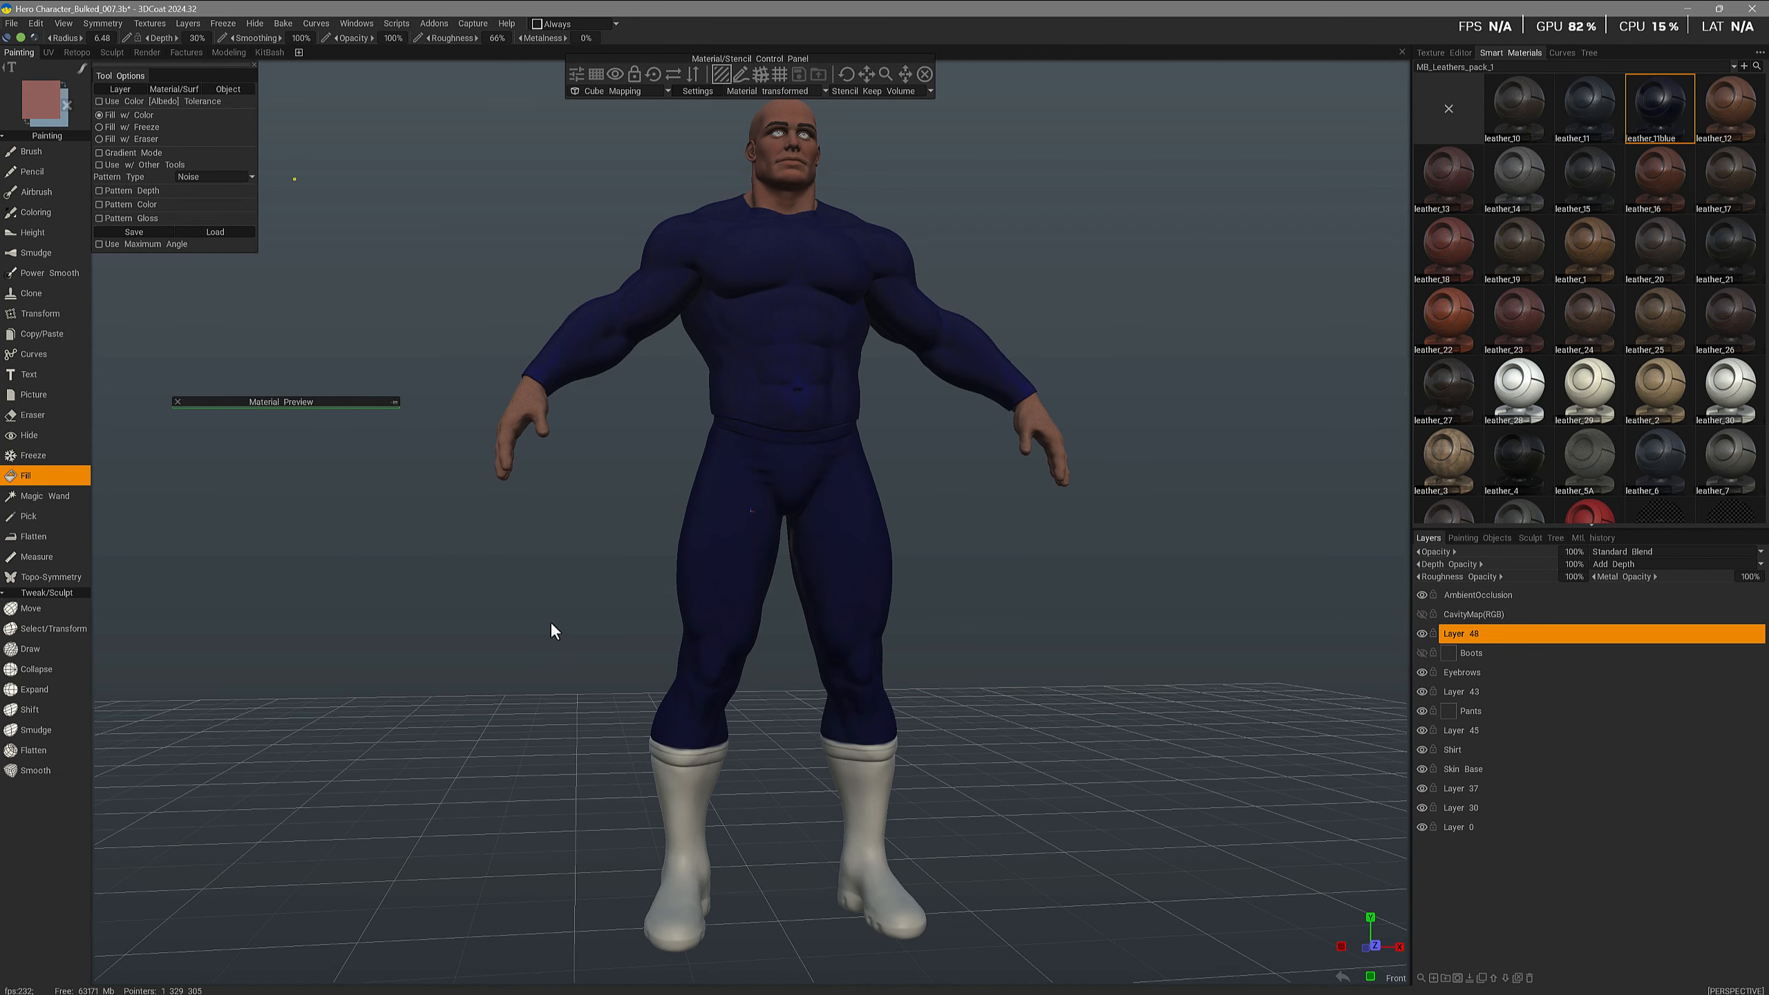
middle_drag(822, 798, 778, 725)
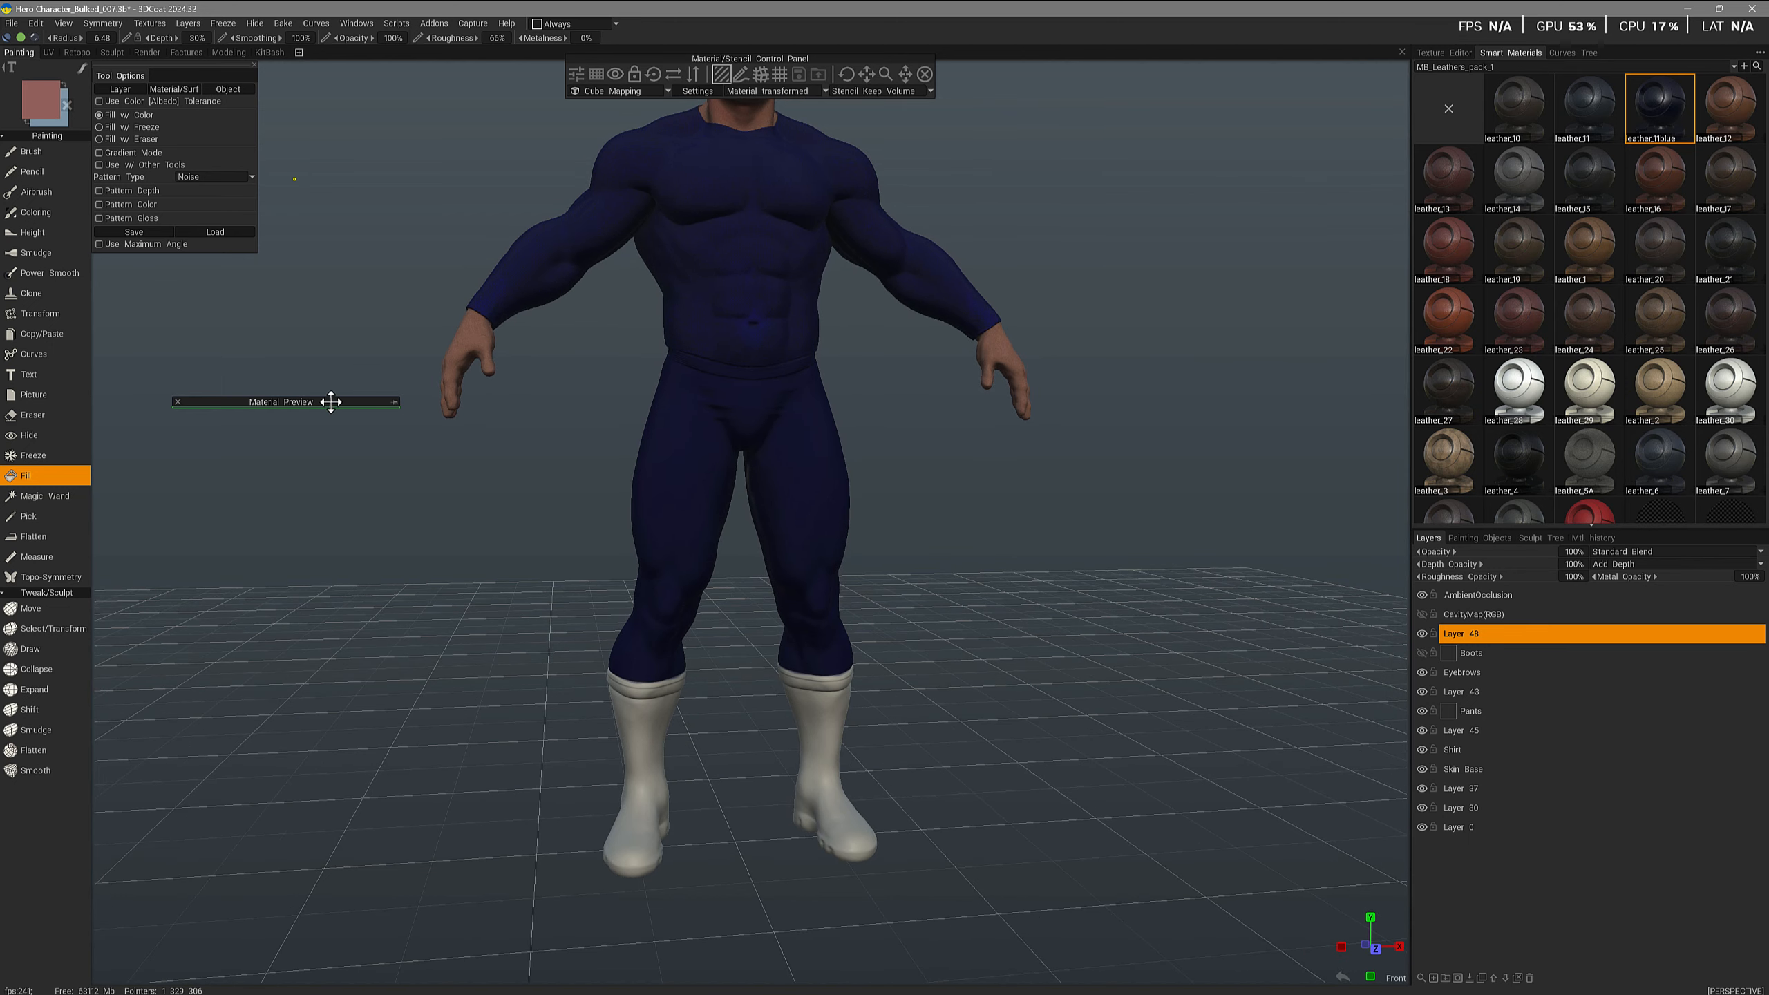
drag(331, 401, 886, 633)
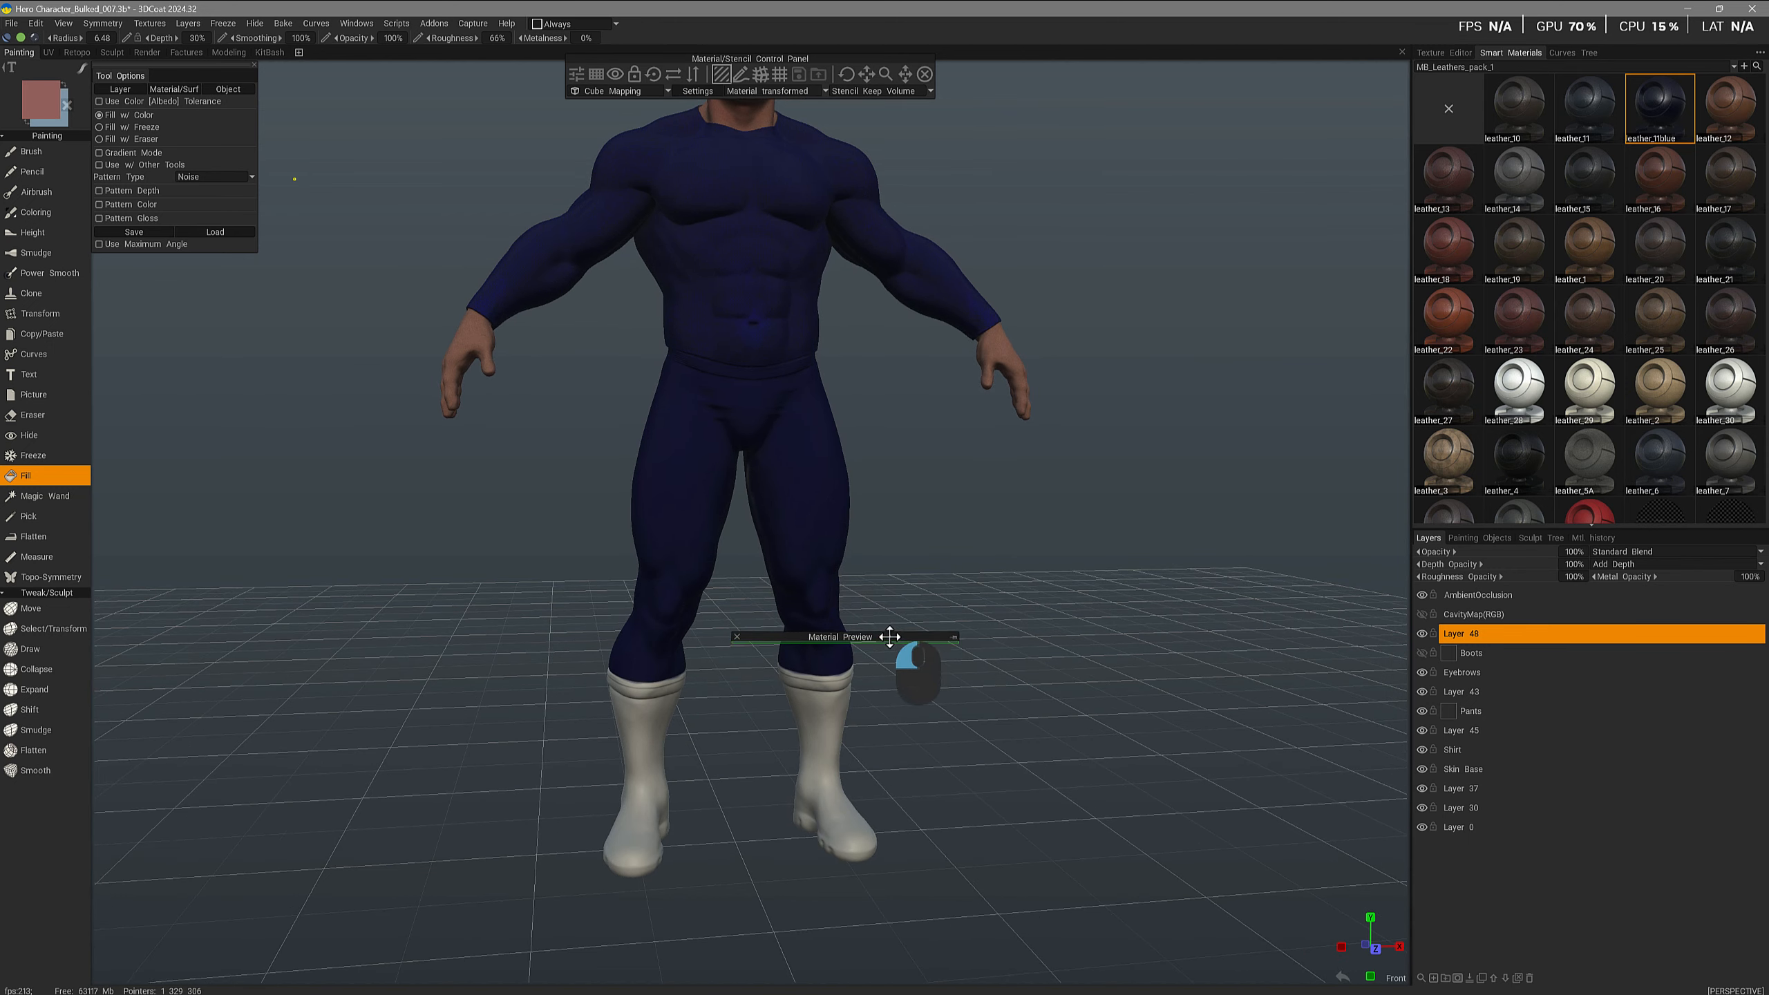
click(949, 635)
scroll(804, 714, up, 2)
middle_drag(804, 714, 773, 637)
scroll(832, 638, up, 2)
scroll(833, 639, up, 1)
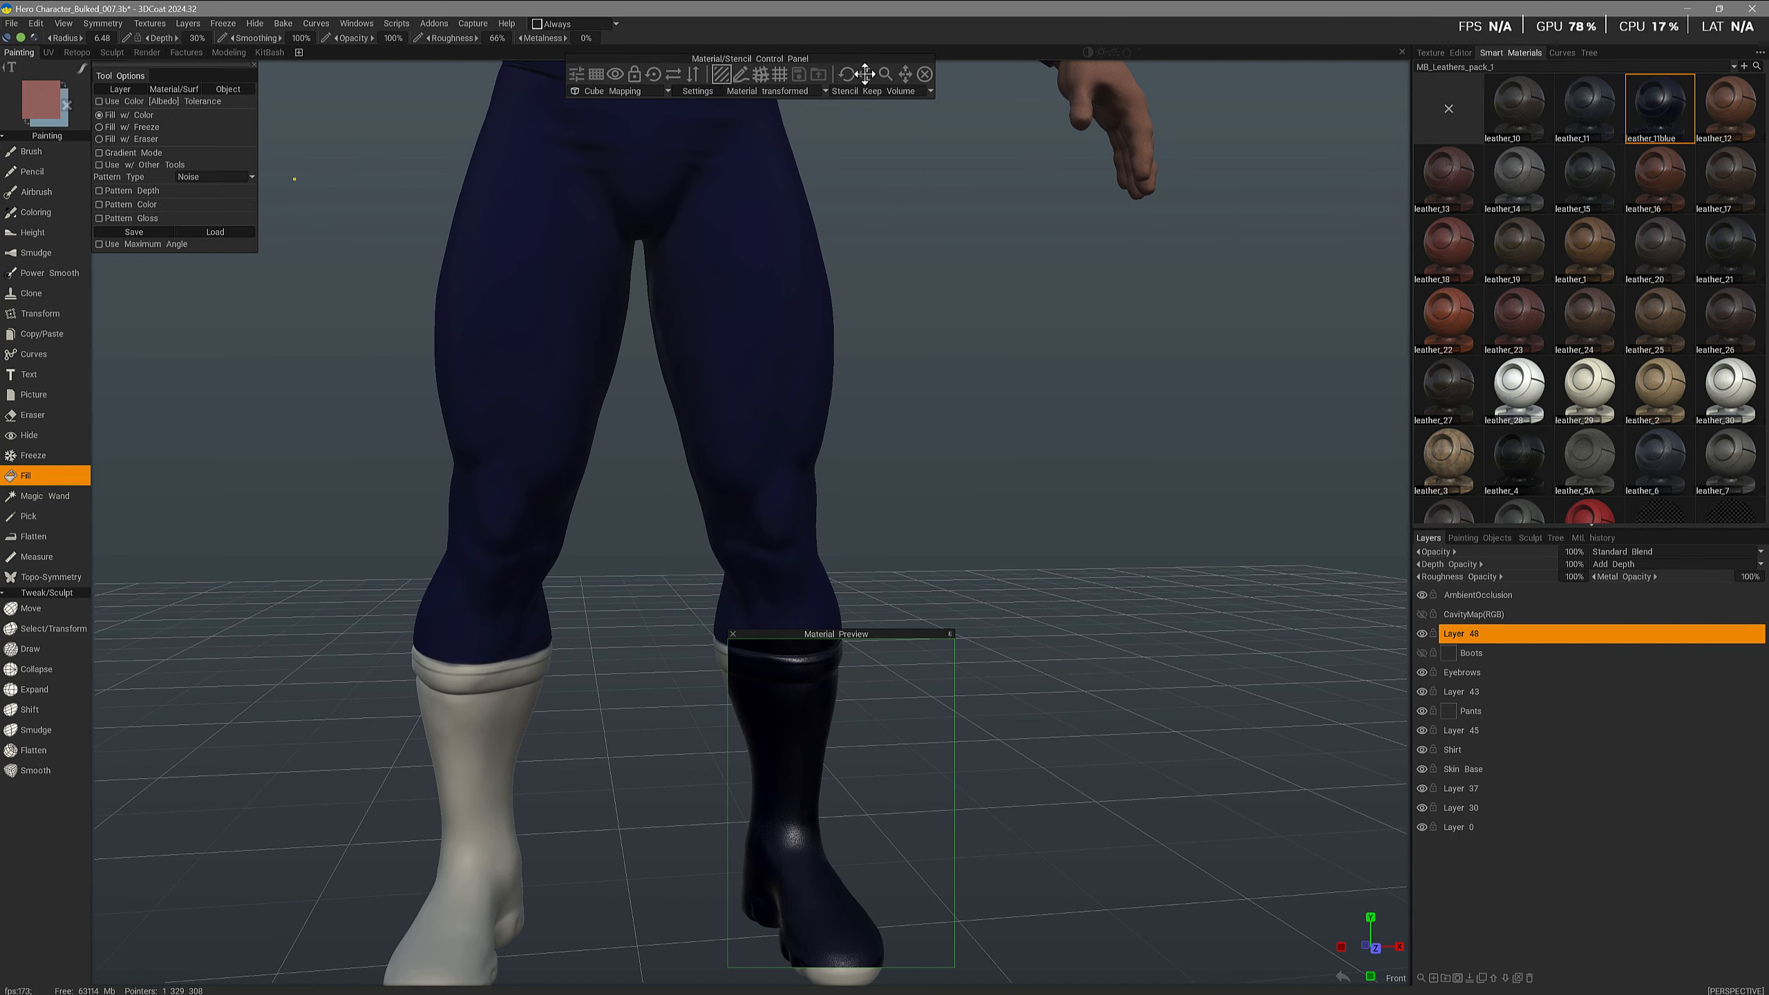
click(887, 76)
drag(887, 75, 932, 99)
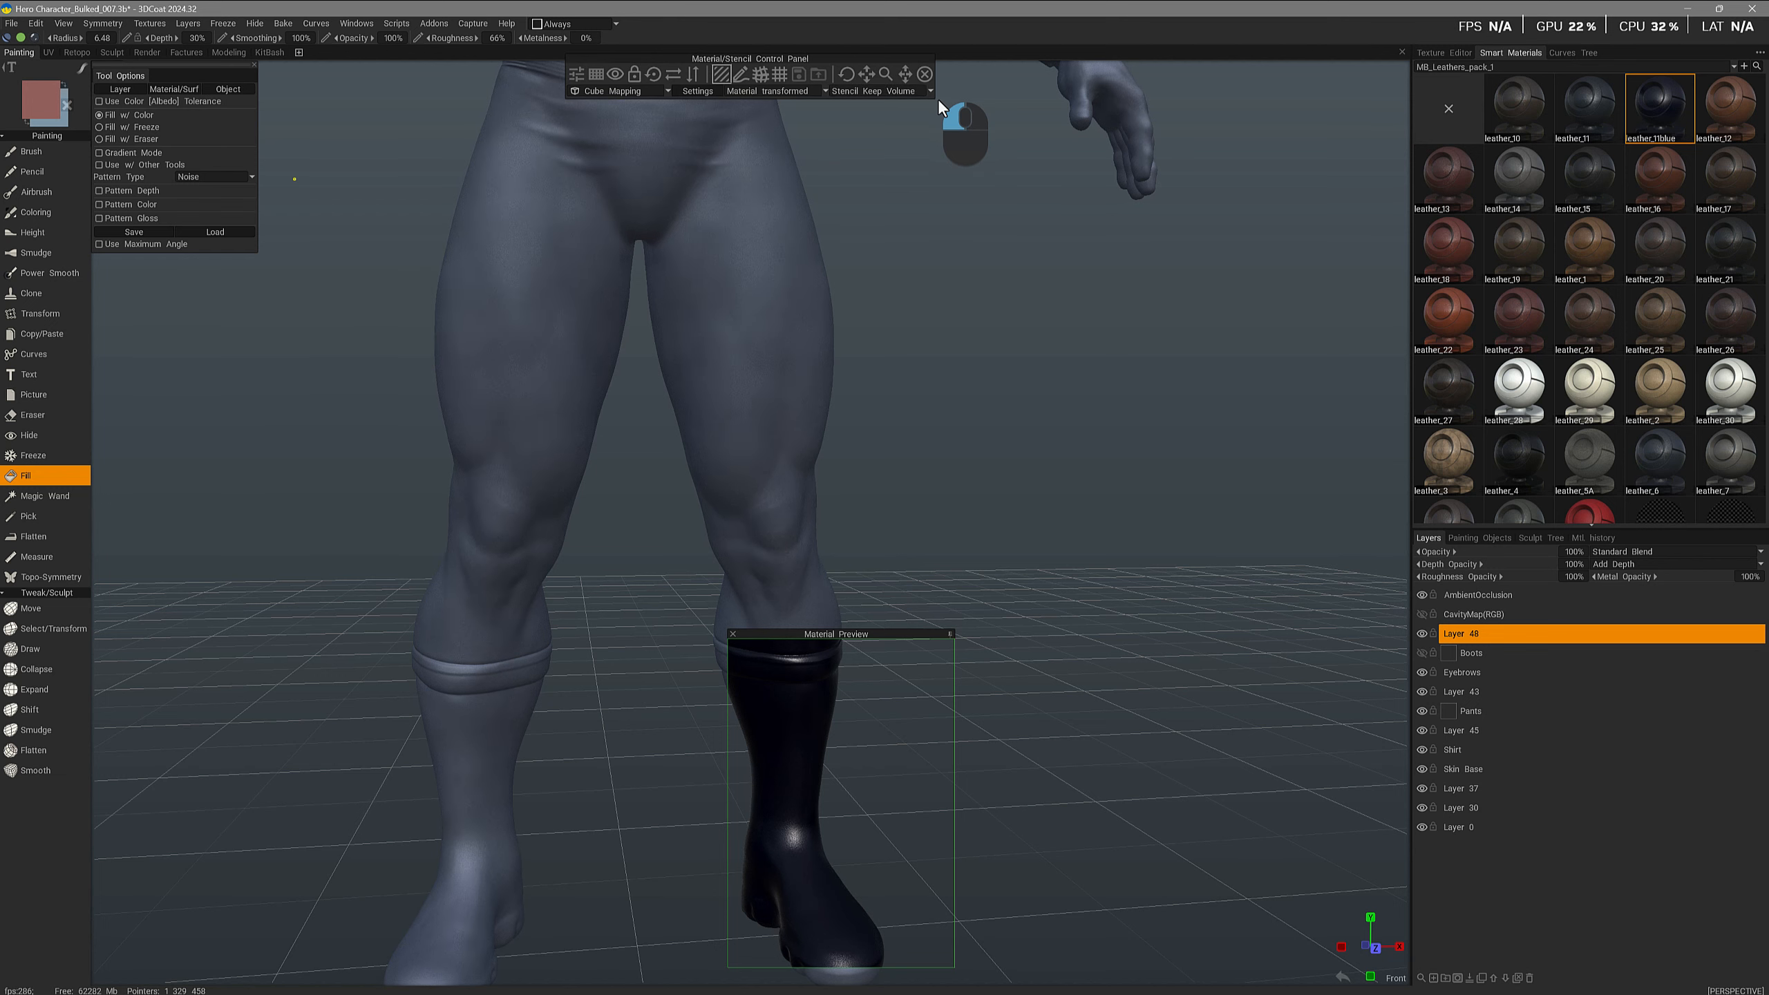
key(1)
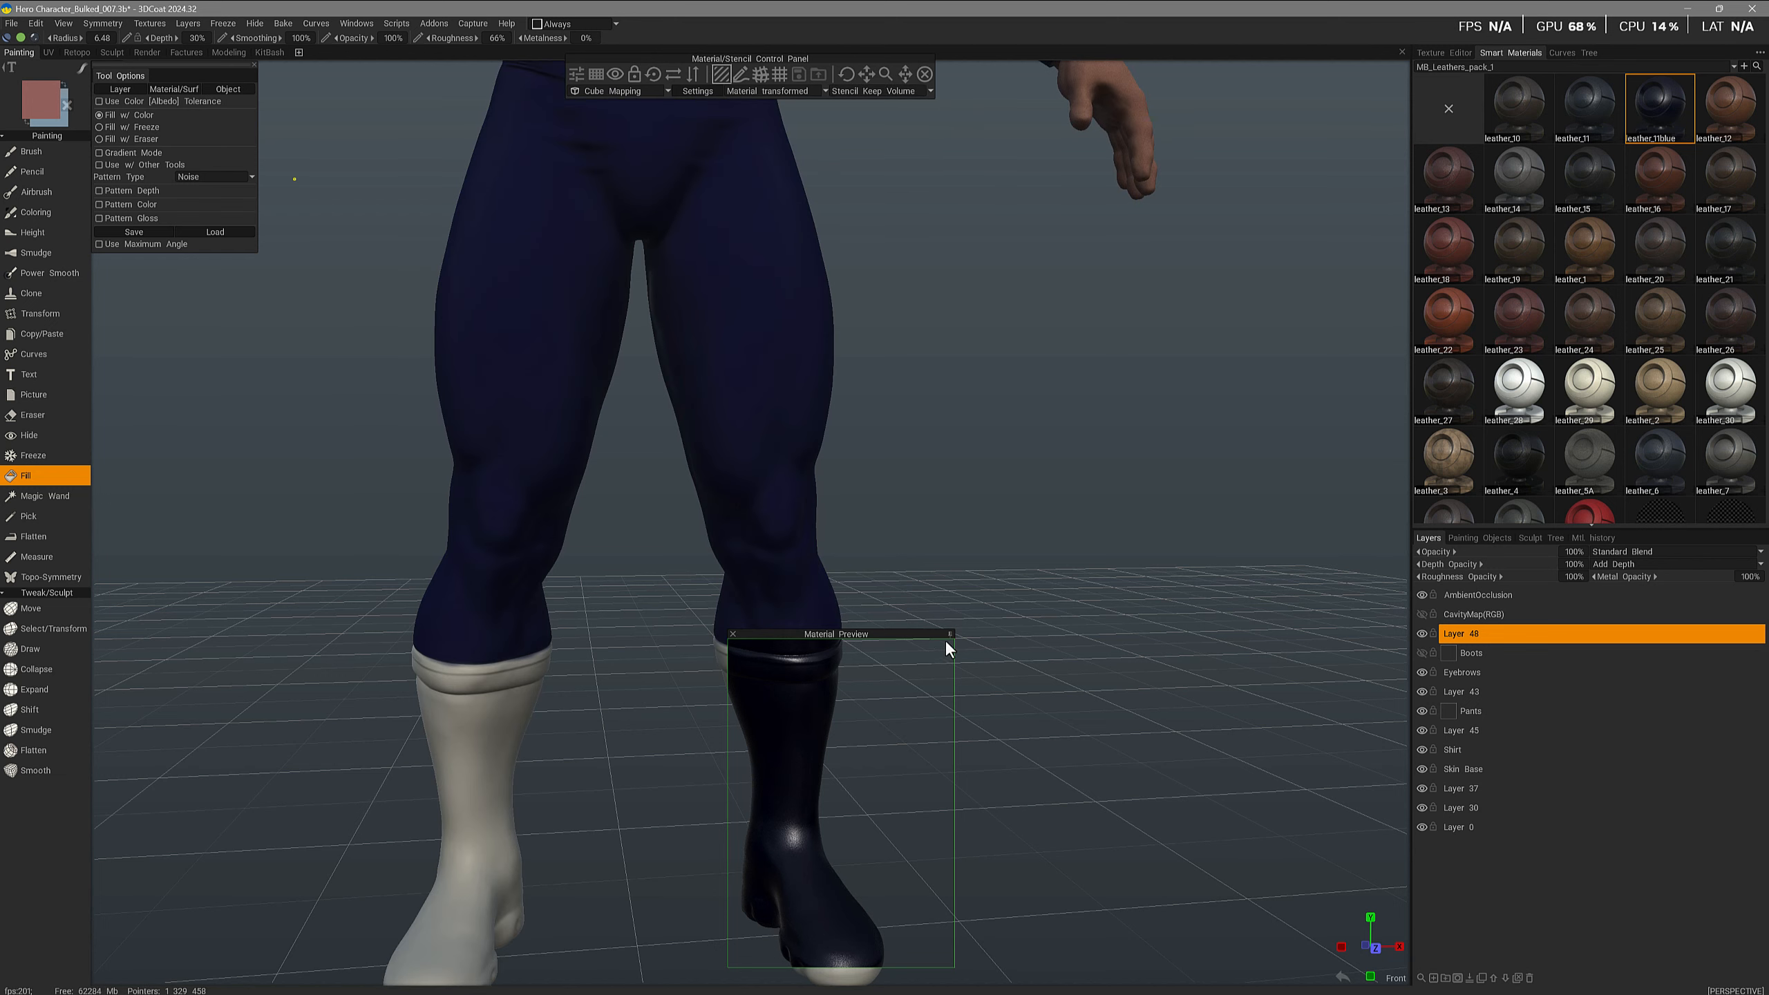
- Move the Material Preview window aside and fill the character's left boot with the blue leather material
click(950, 635)
drag(928, 633, 1205, 365)
scroll(1003, 399, down, 1)
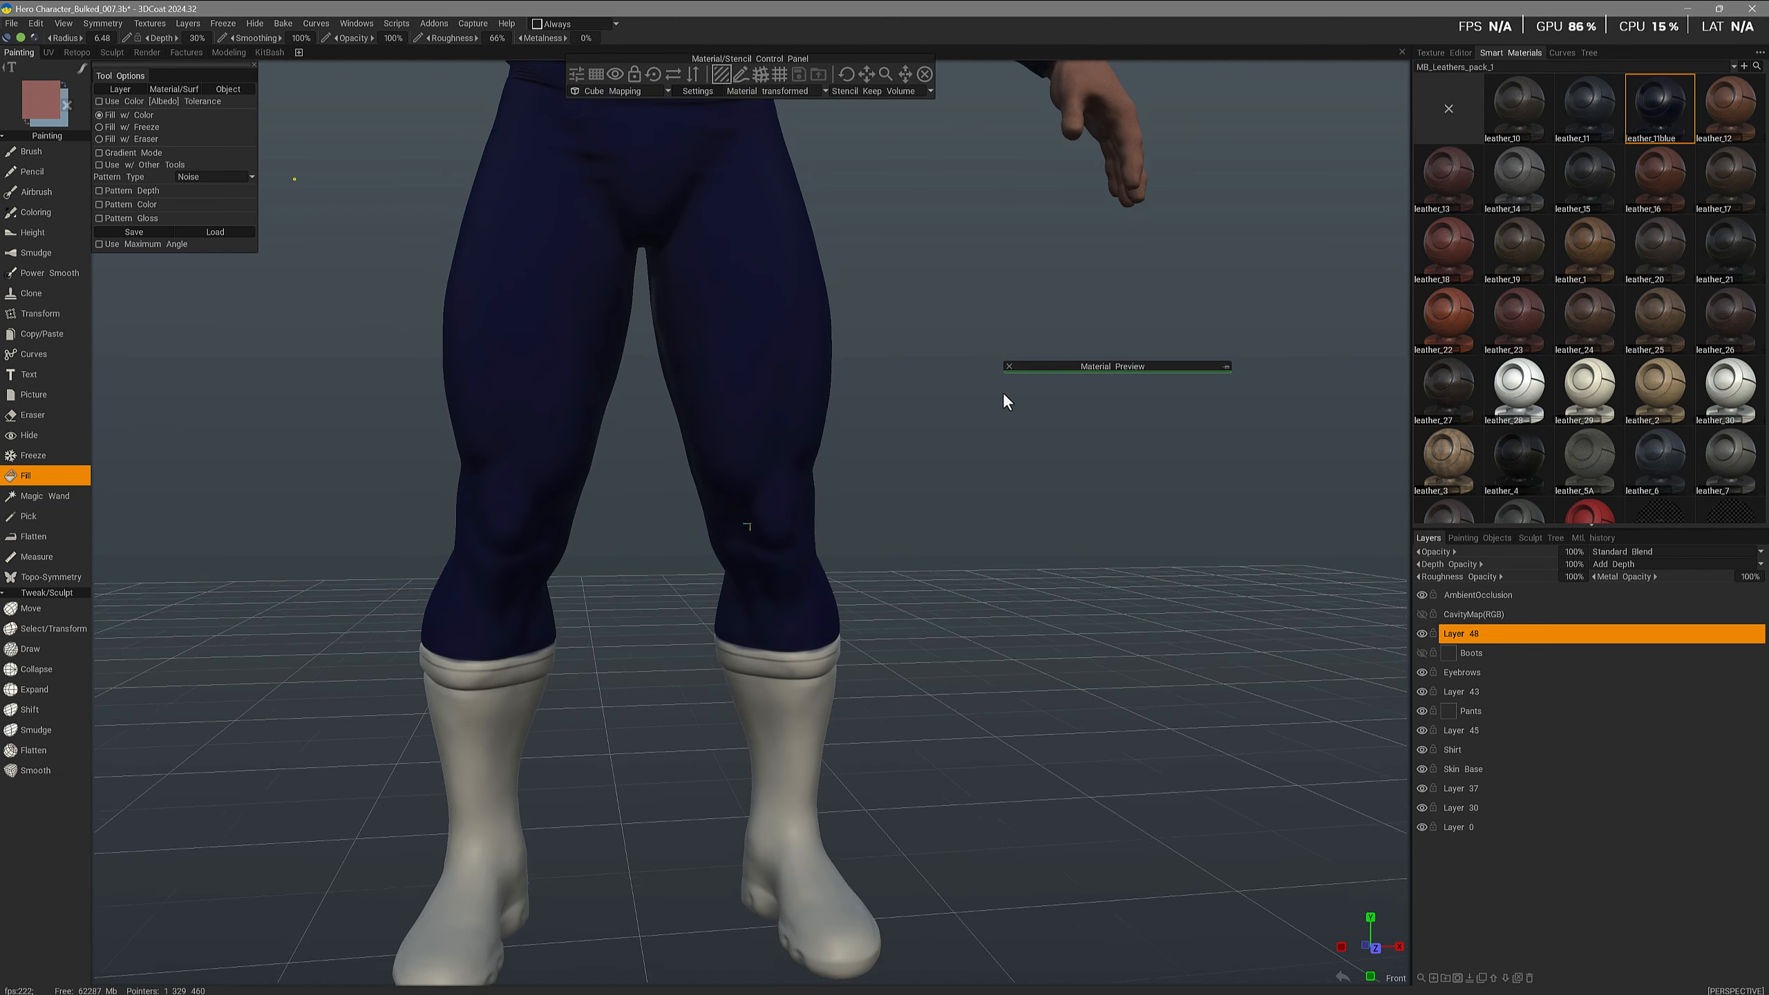
middle_drag(680, 746, 679, 663)
click(791, 662)
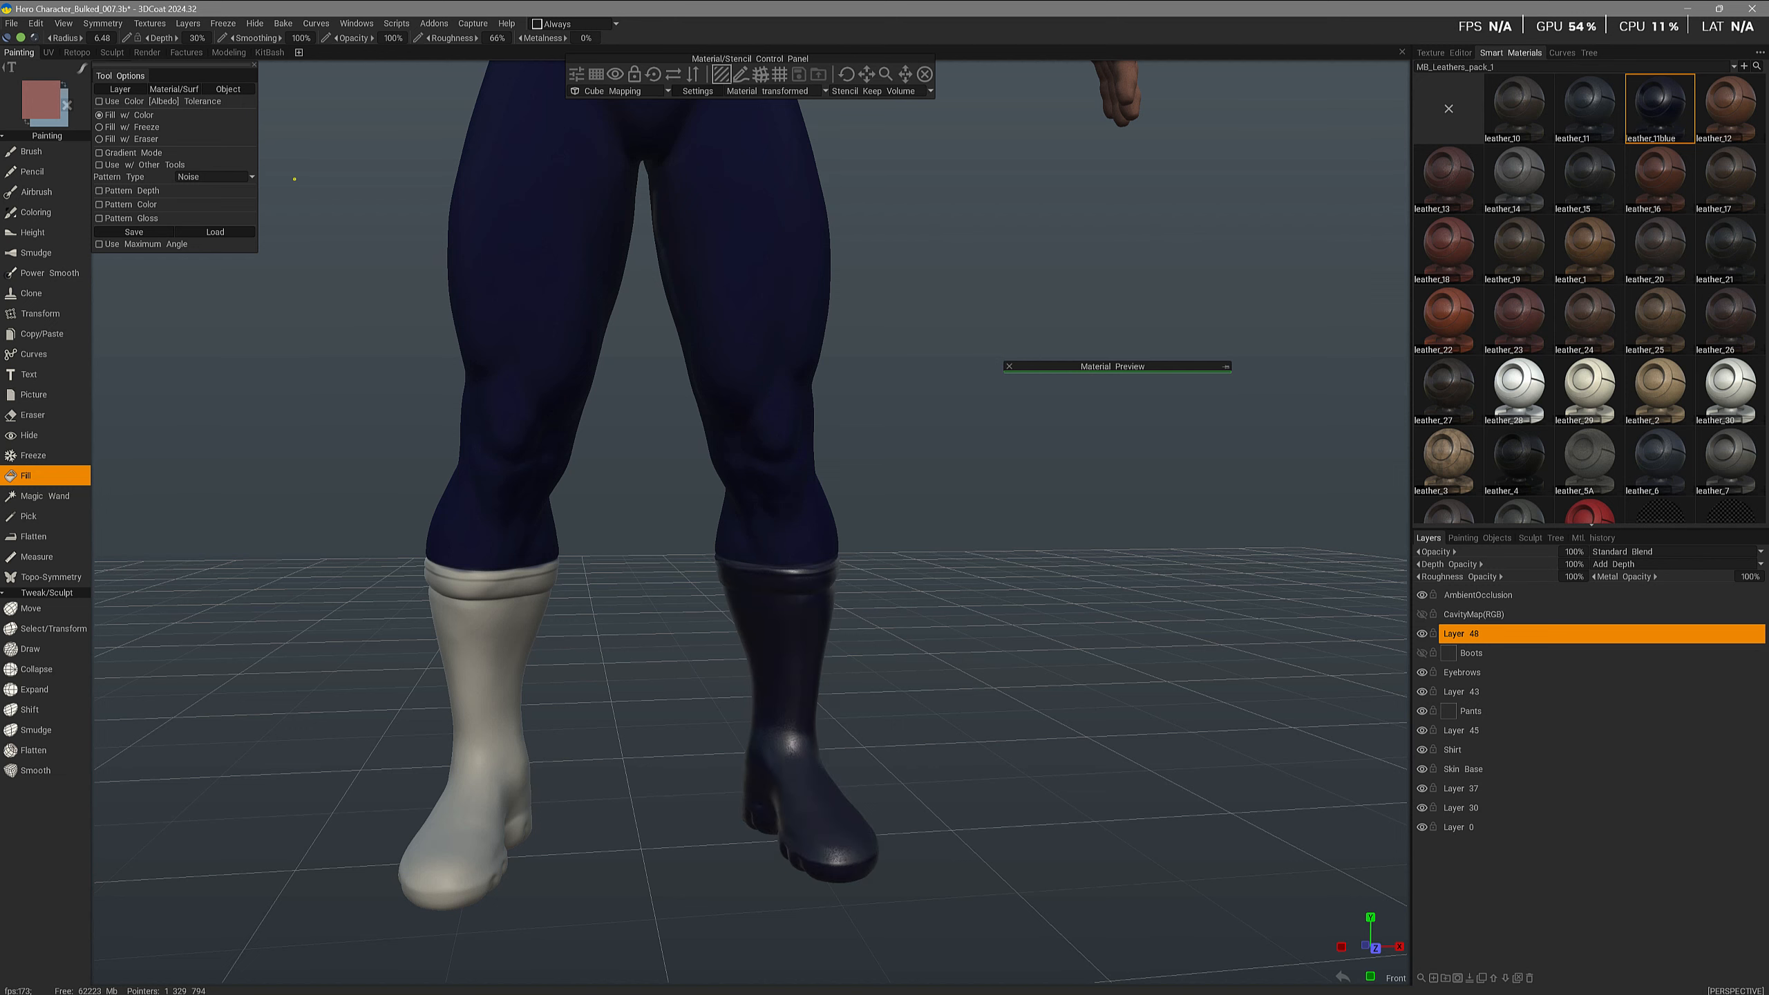
- Fill the character's right boot with the blue leather material
click(478, 706)
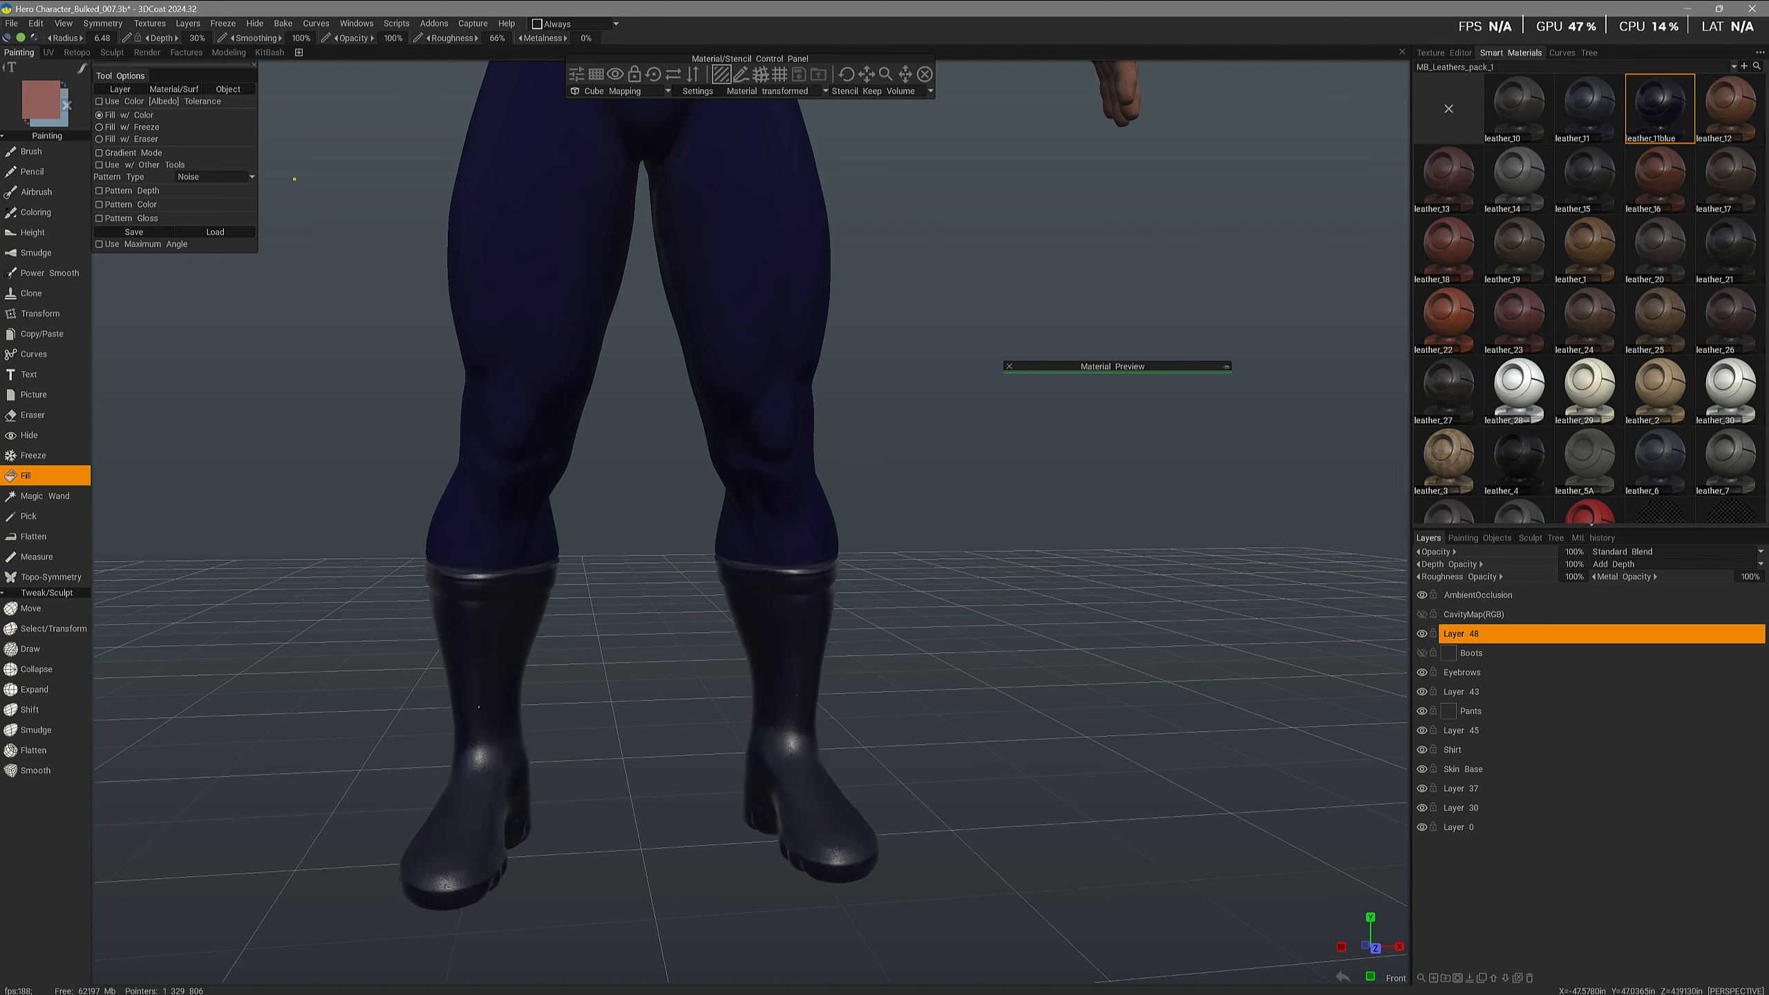
- Inspect both leather-filled boots and the whole character from different angles and distances
drag(691, 887, 705, 847)
alt+drag(555, 648, 349, 647)
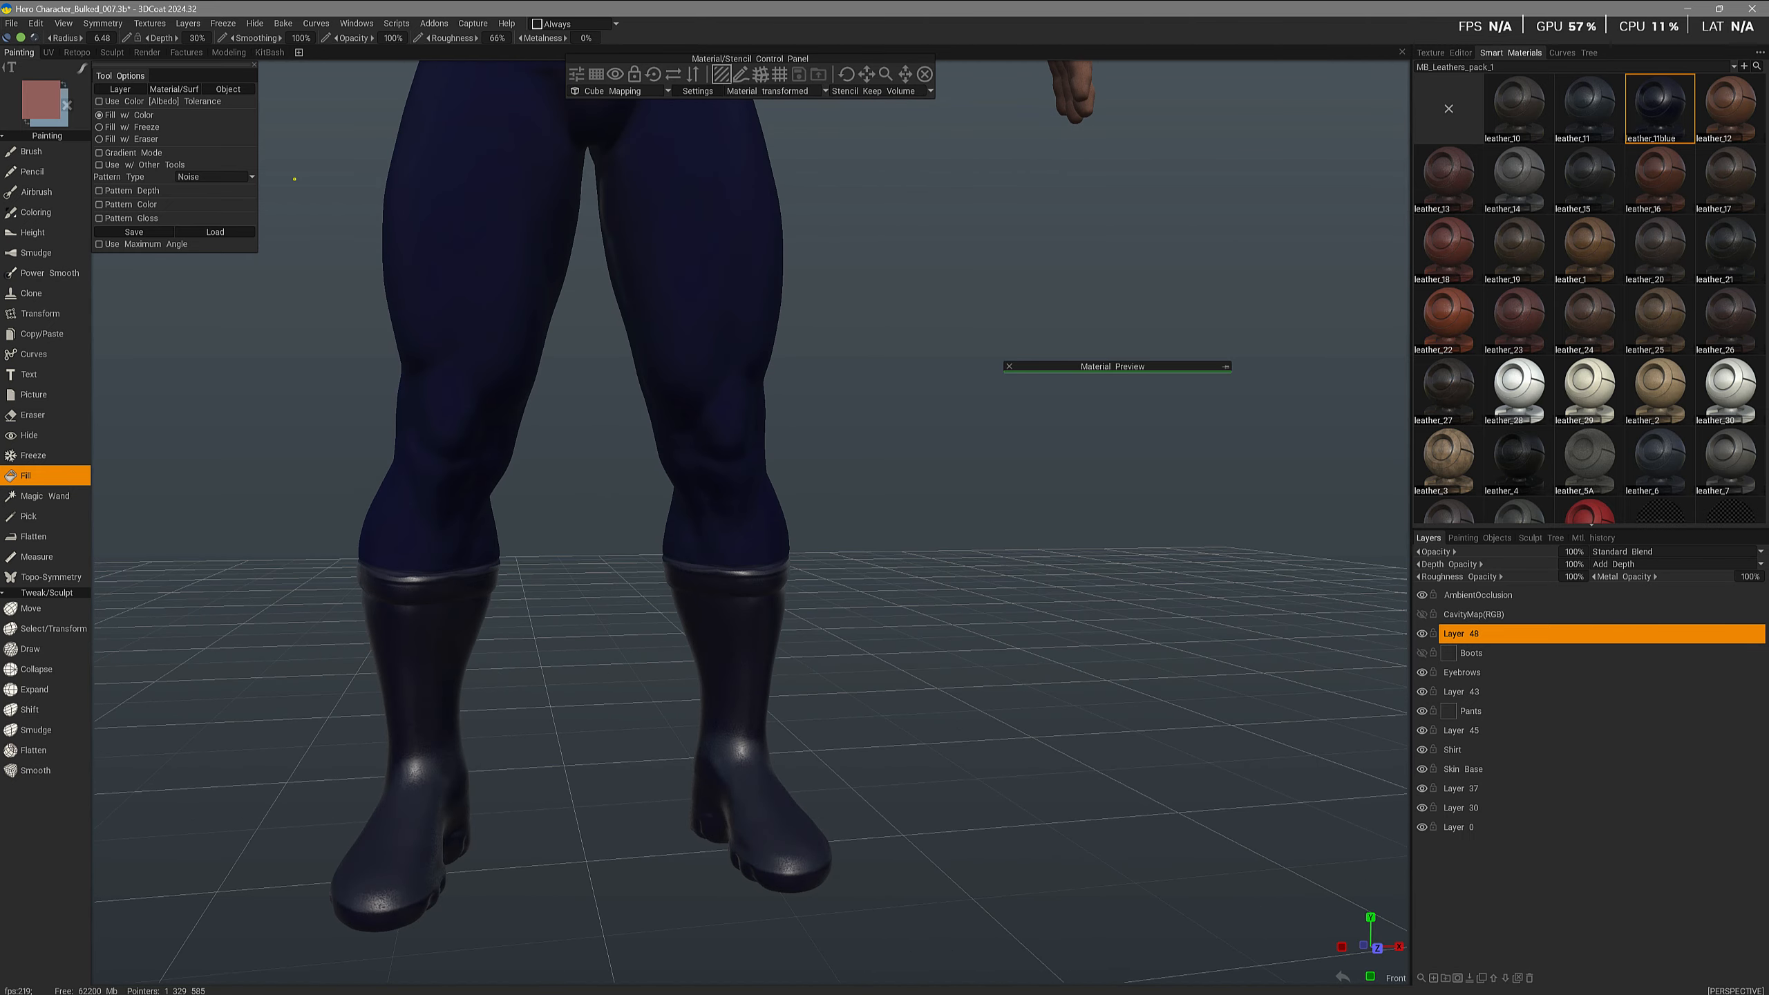
alt+drag(627, 651, 686, 652)
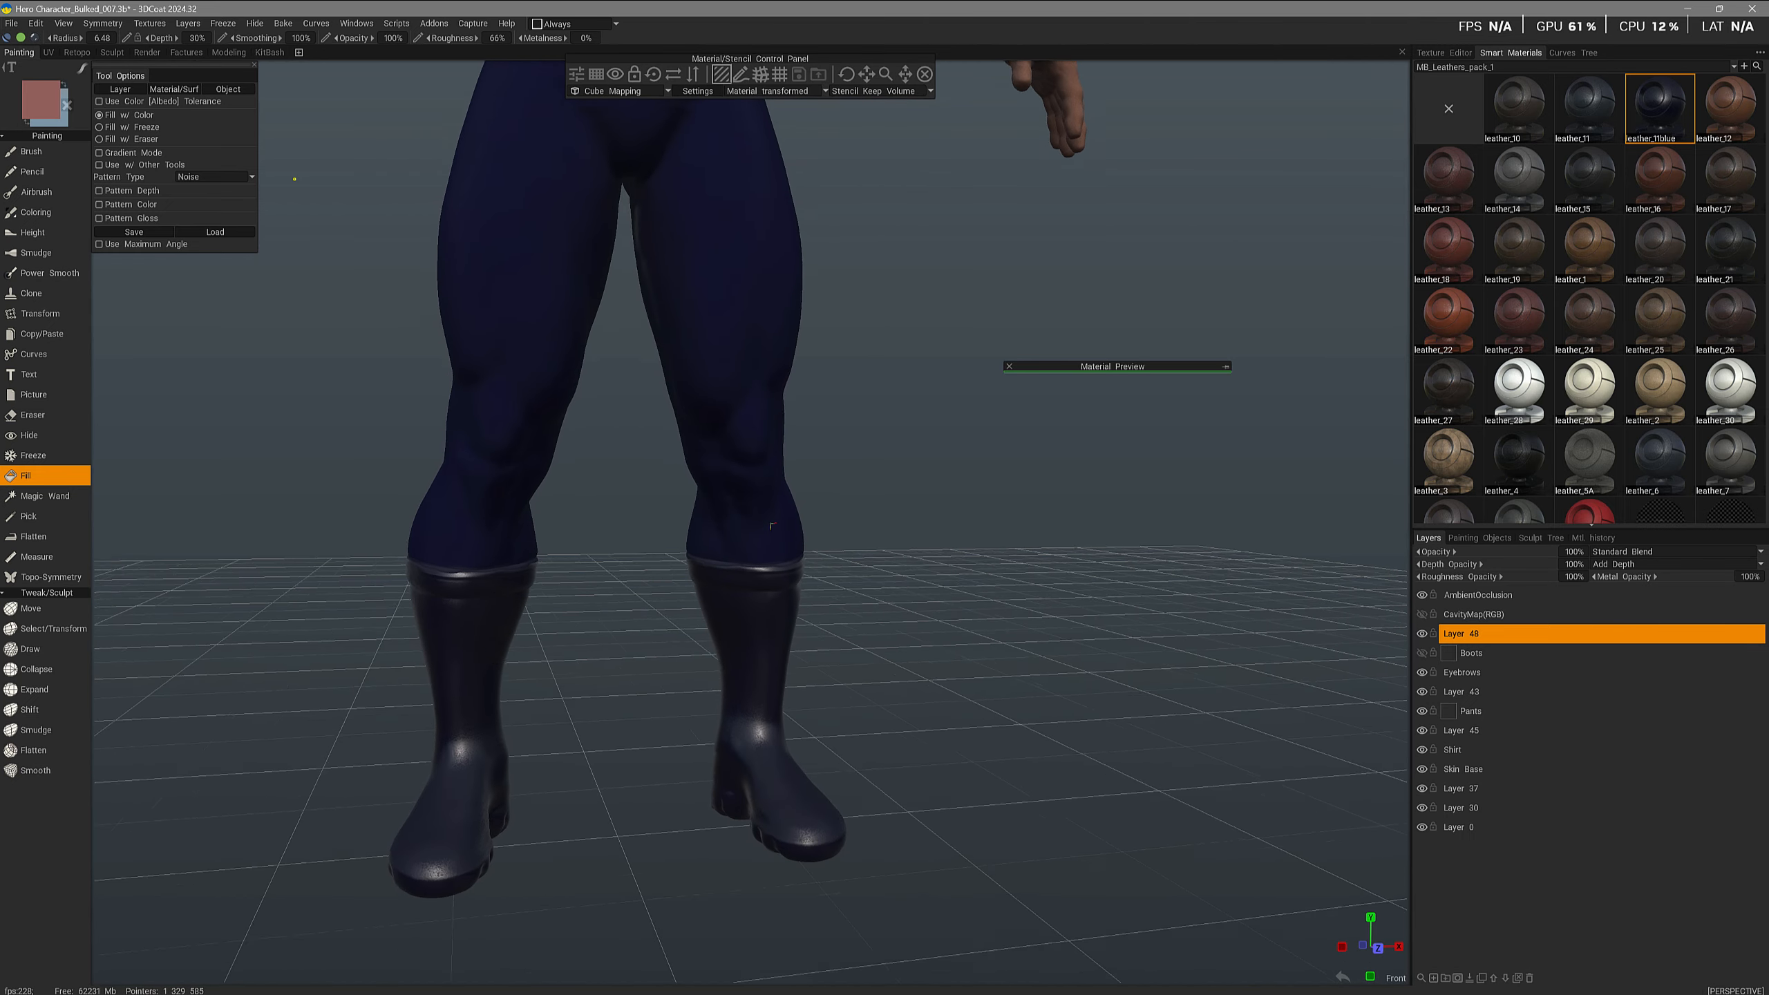
alt+right_drag(686, 651, 648, 652)
alt+middle_drag(648, 651, 672, 763)
alt+right_drag(673, 762, 614, 756)
alt+middle_drag(449, 585, 449, 711)
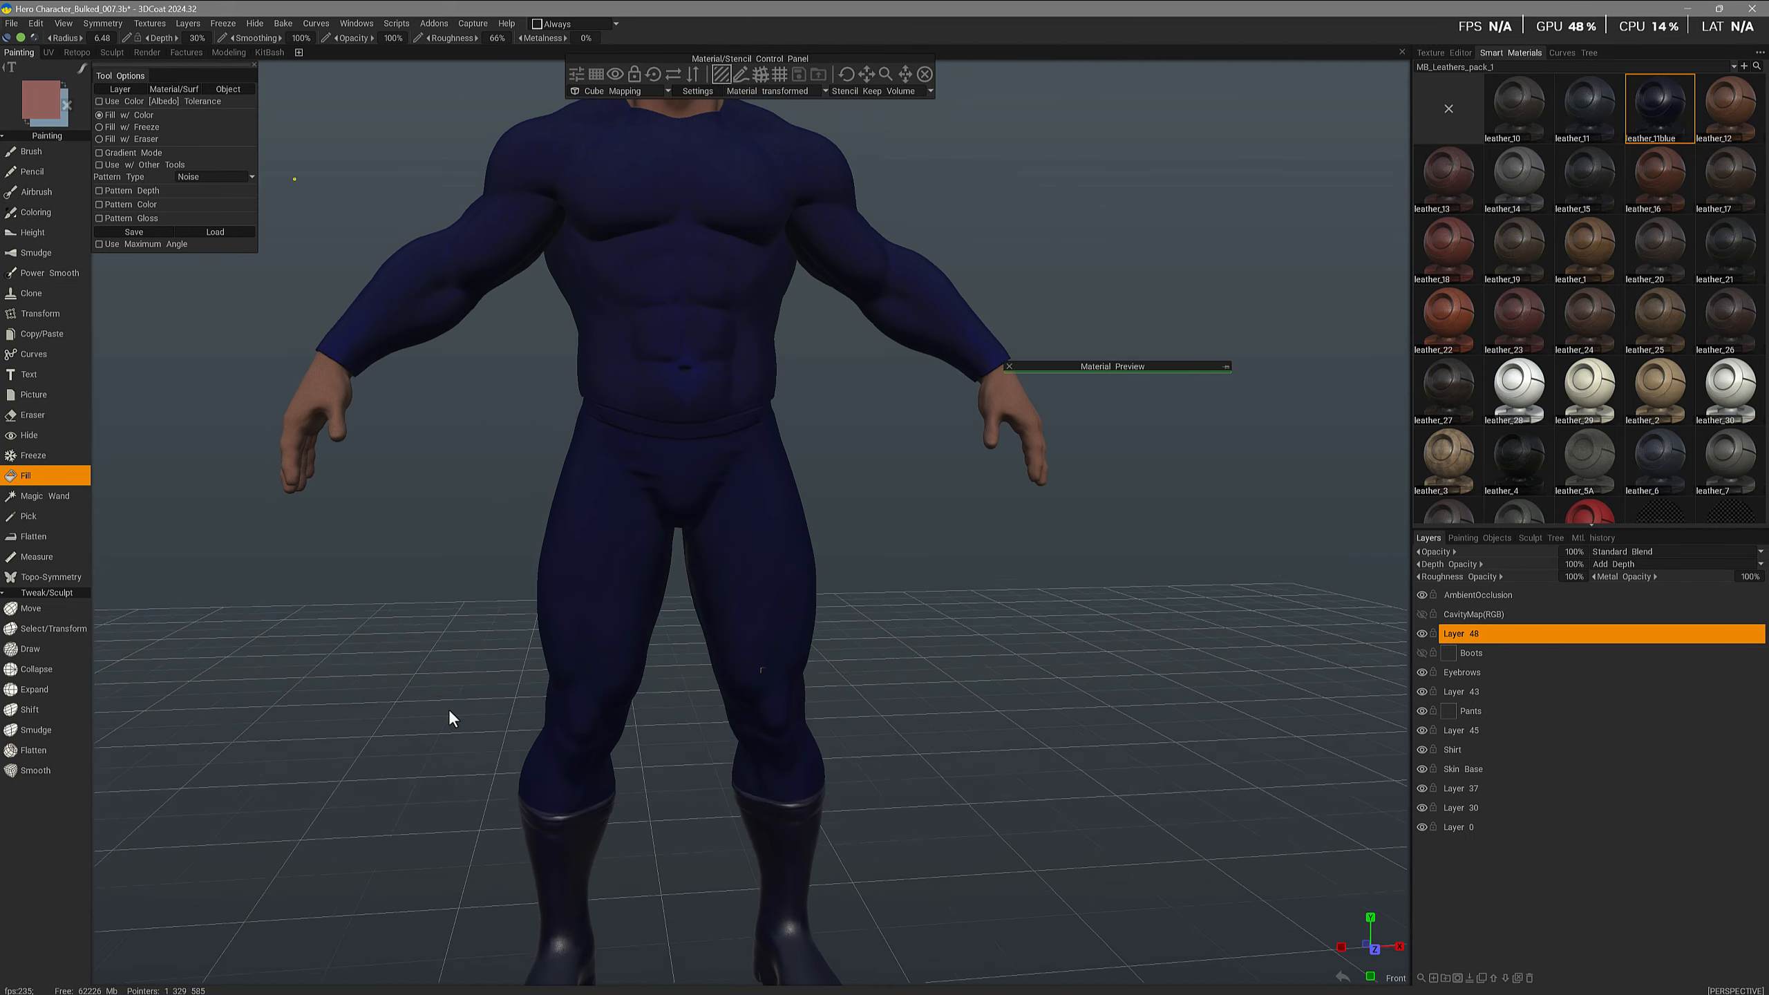
alt+right_drag(449, 711, 415, 764)
alt+drag(415, 764, 463, 785)
alt+middle_drag(463, 785, 459, 826)
alt+right_drag(460, 825, 464, 787)
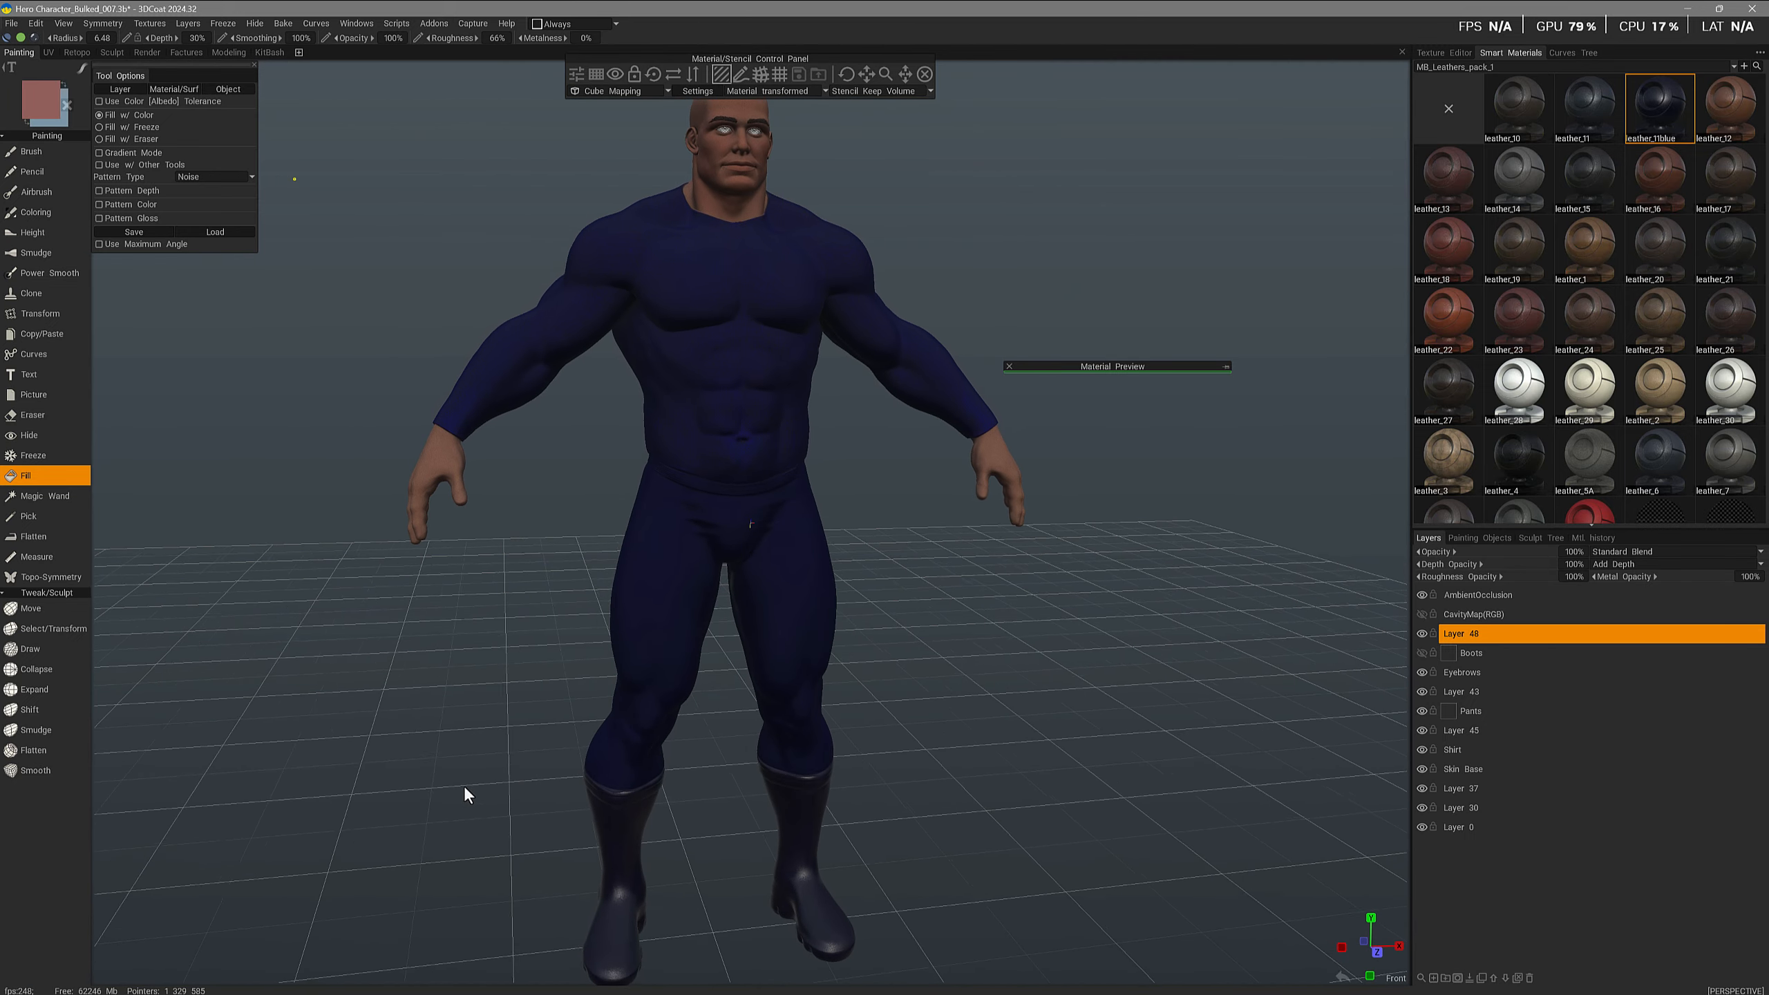
alt+drag(465, 785, 578, 839)
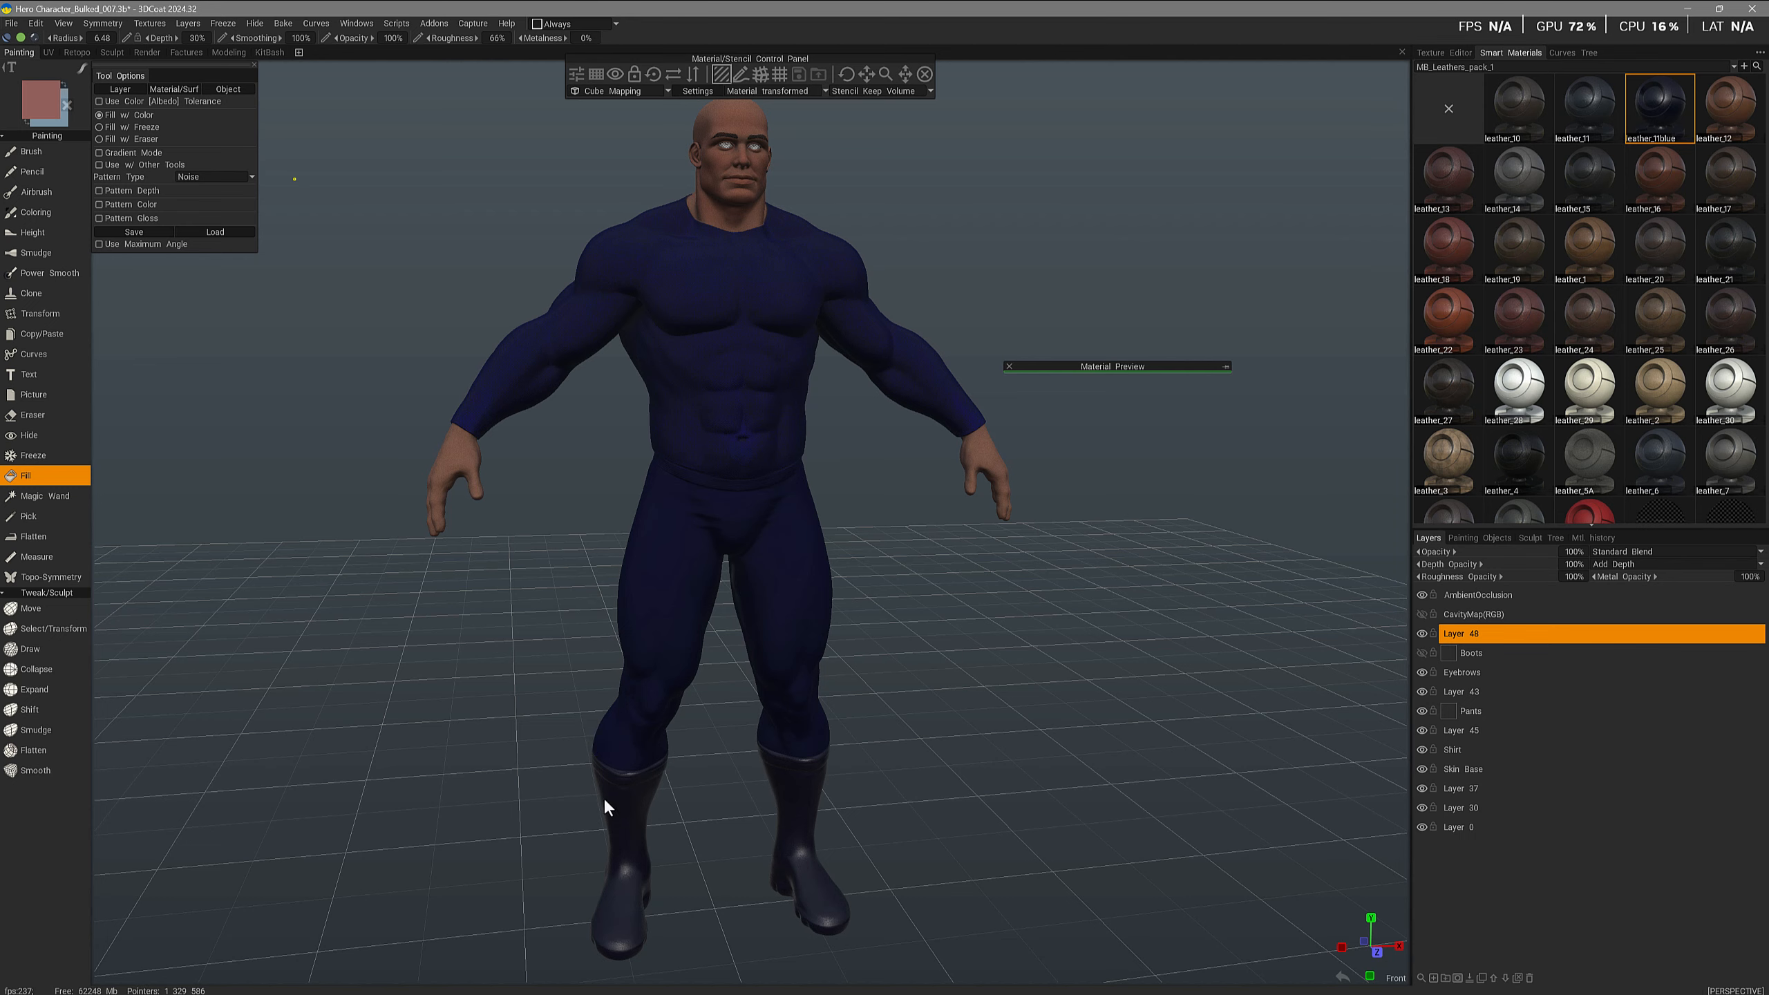